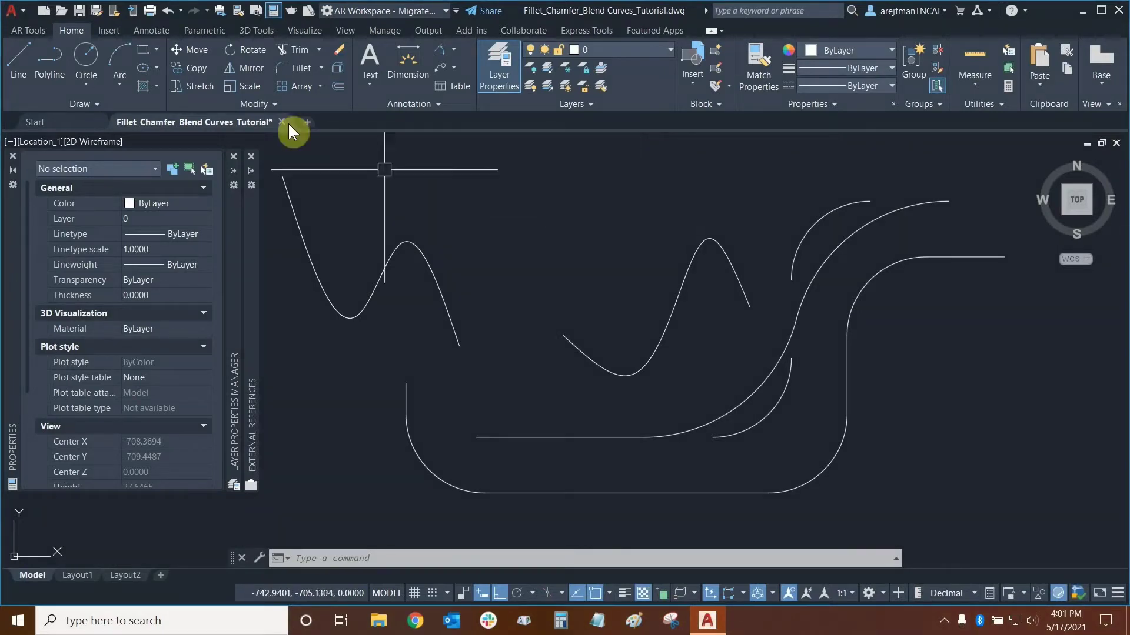
# - Chamfer the outer polyline's upper-right rounded corner with distances 2 and 7, picking the horizontal segment first and the vertical segment second
pyautogui.click(321, 68)
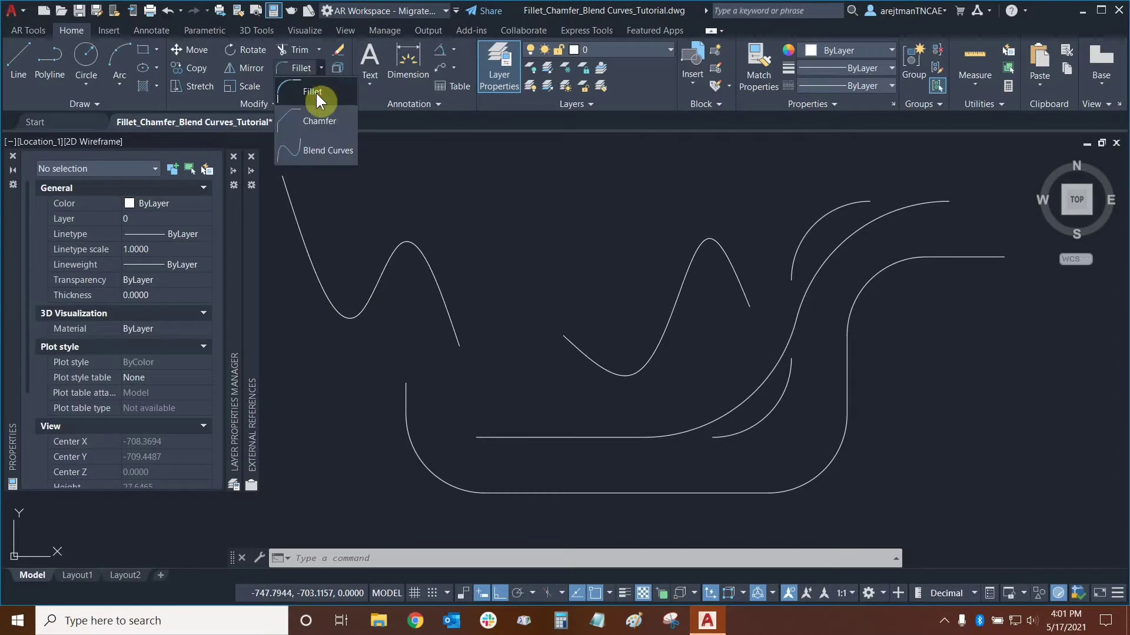
pyautogui.click(313, 117)
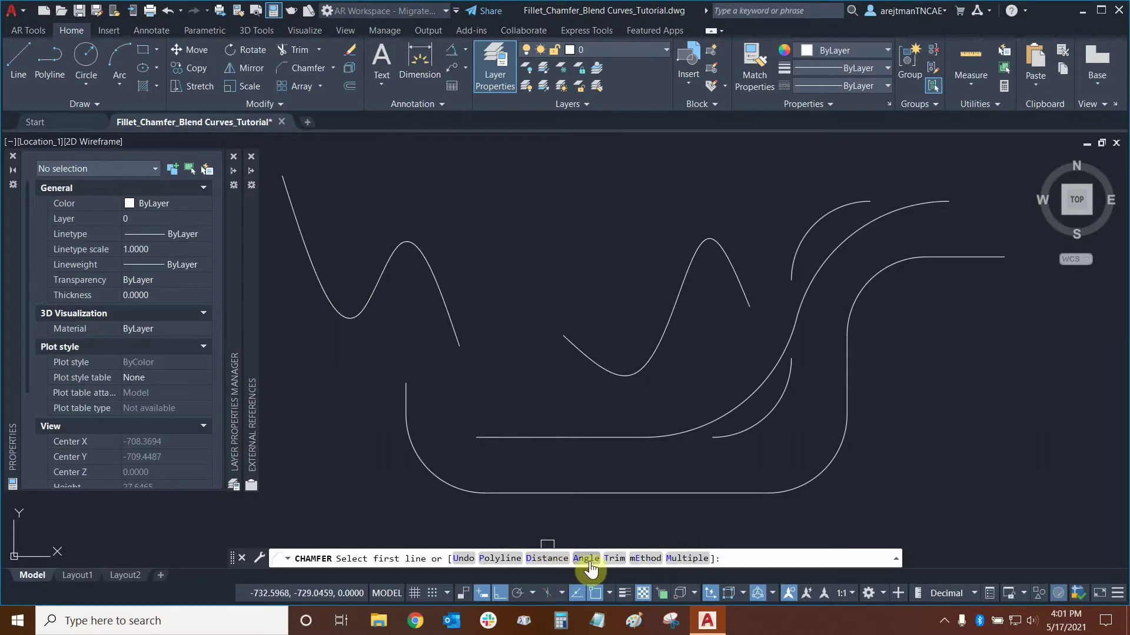
pyautogui.click(543, 560)
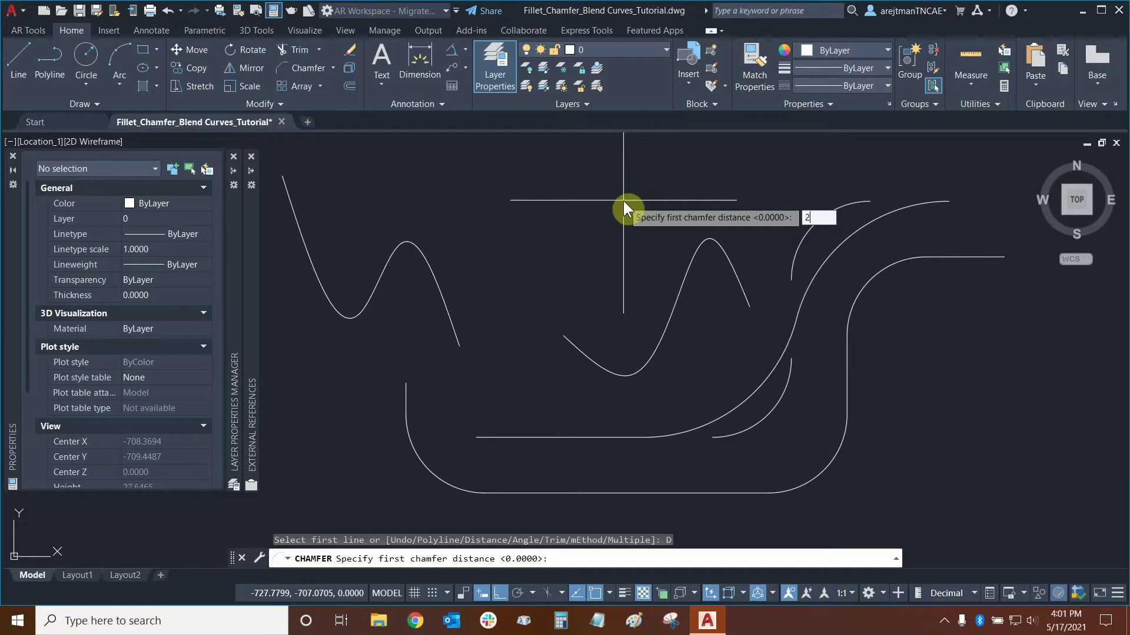
pyautogui.press('Return')
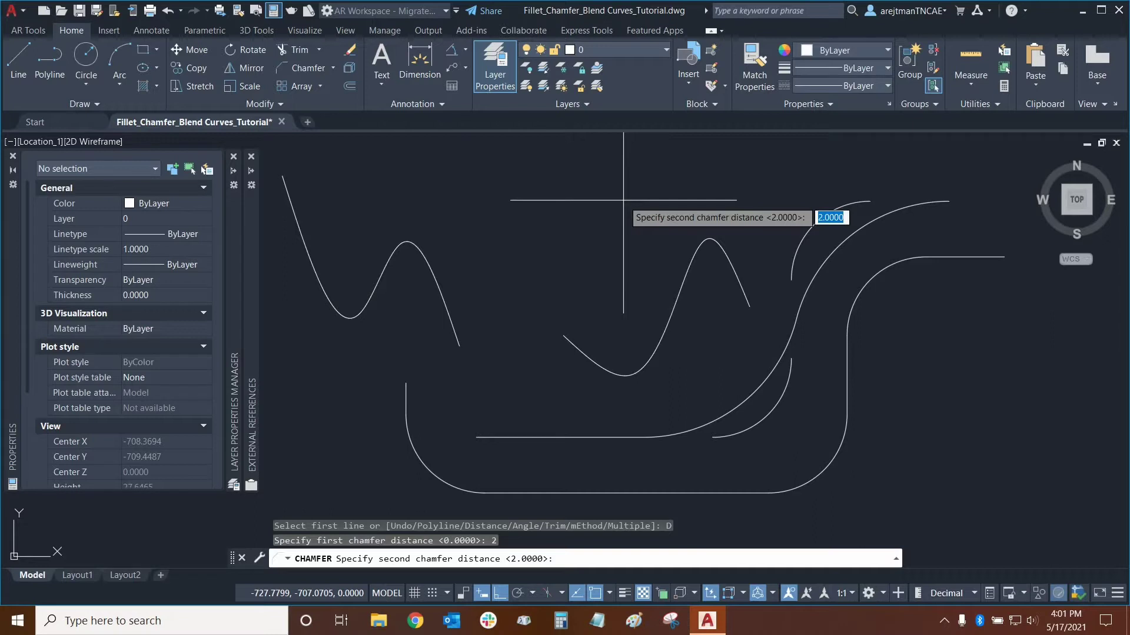
pyautogui.write('7')
pyautogui.press('Return')
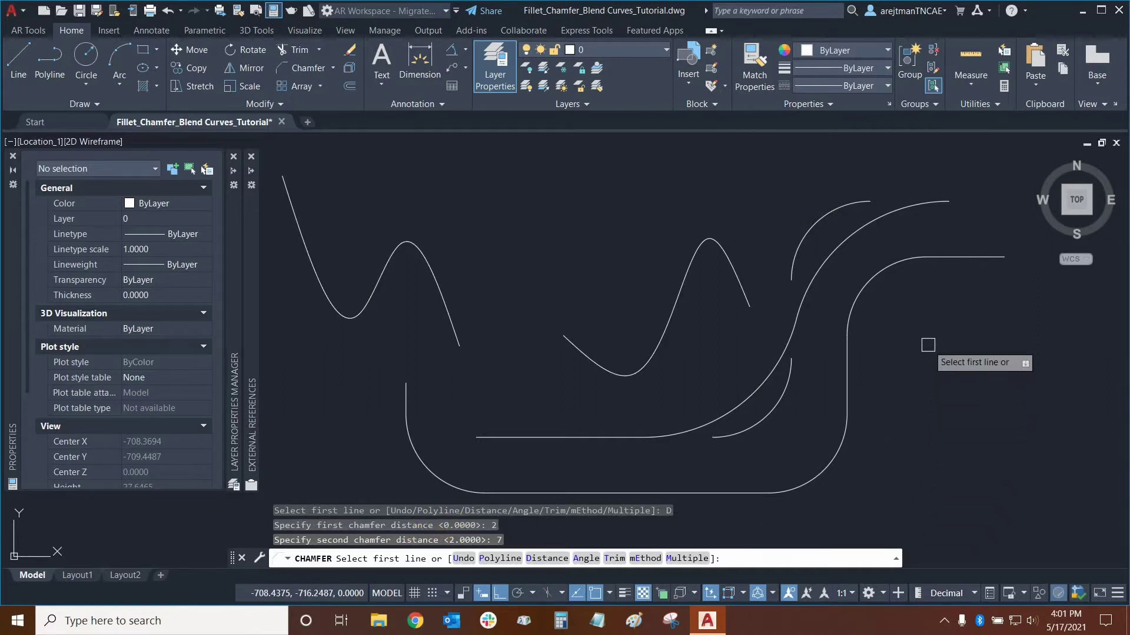
pyautogui.click(947, 256)
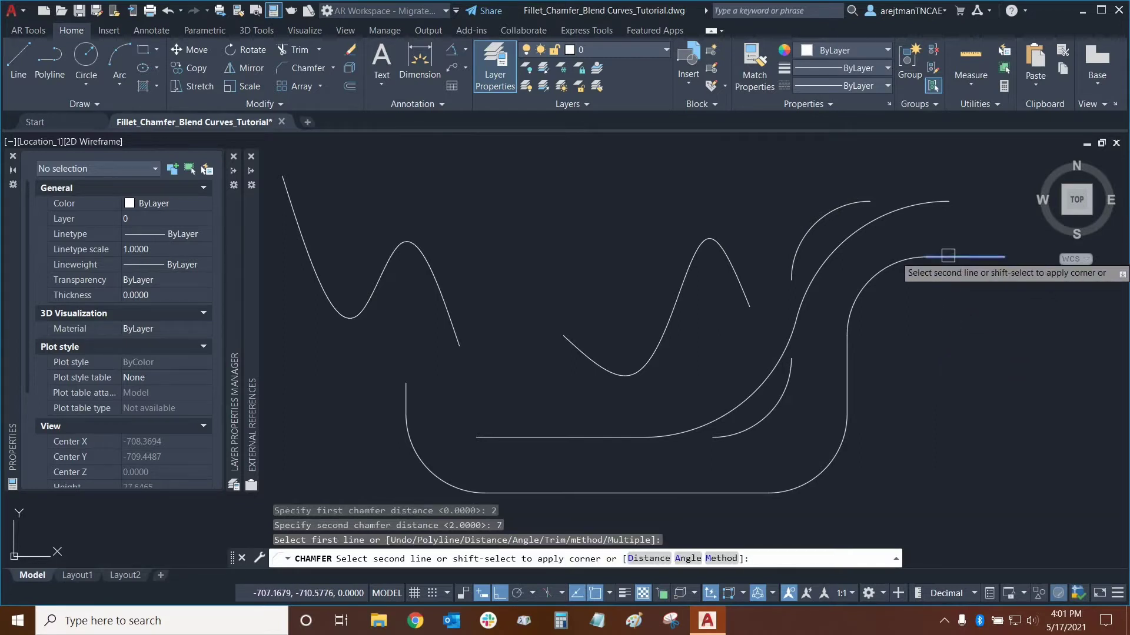
pyautogui.click(846, 401)
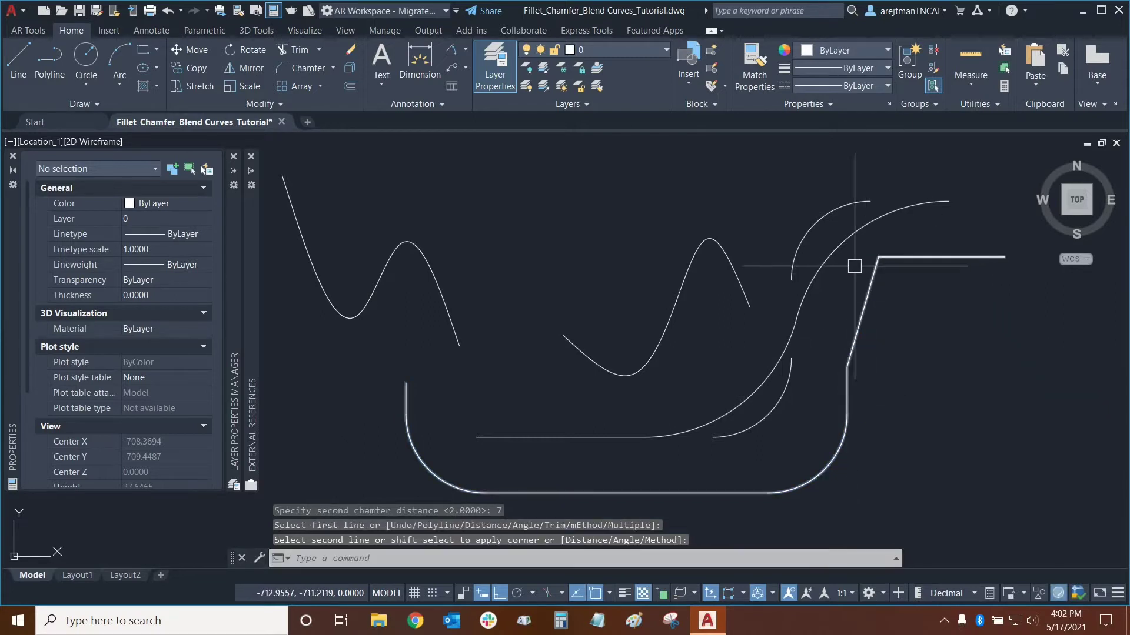
# - Add a horizontal linear dimension between the chamfer's two endpoints, placed above the polyline
pyautogui.click(465, 52)
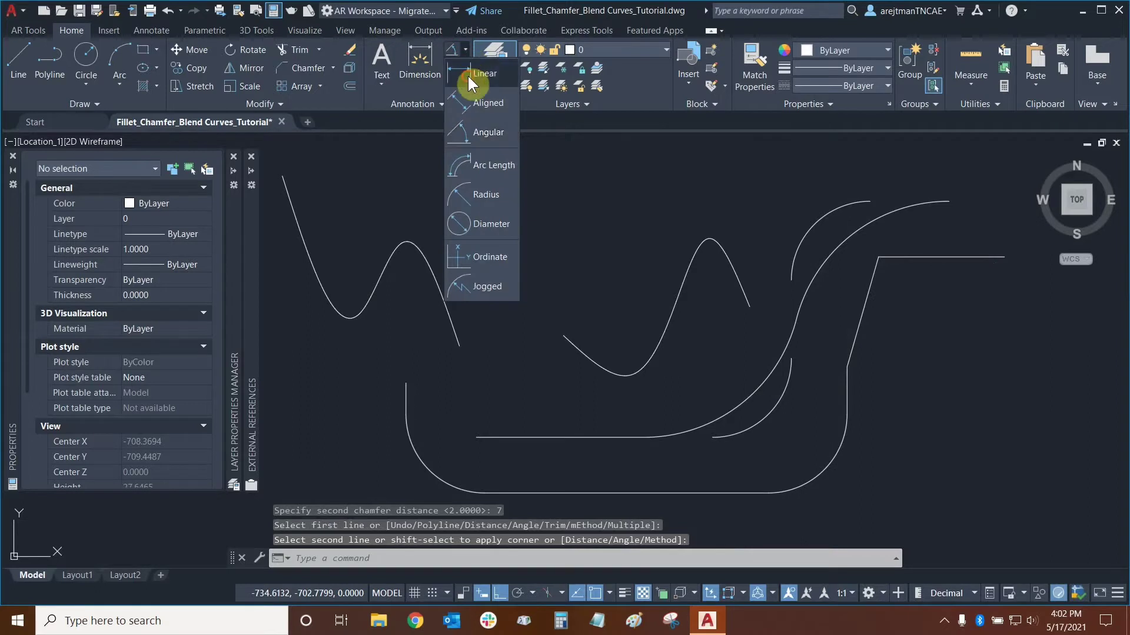
pyautogui.click(467, 74)
pyautogui.click(846, 366)
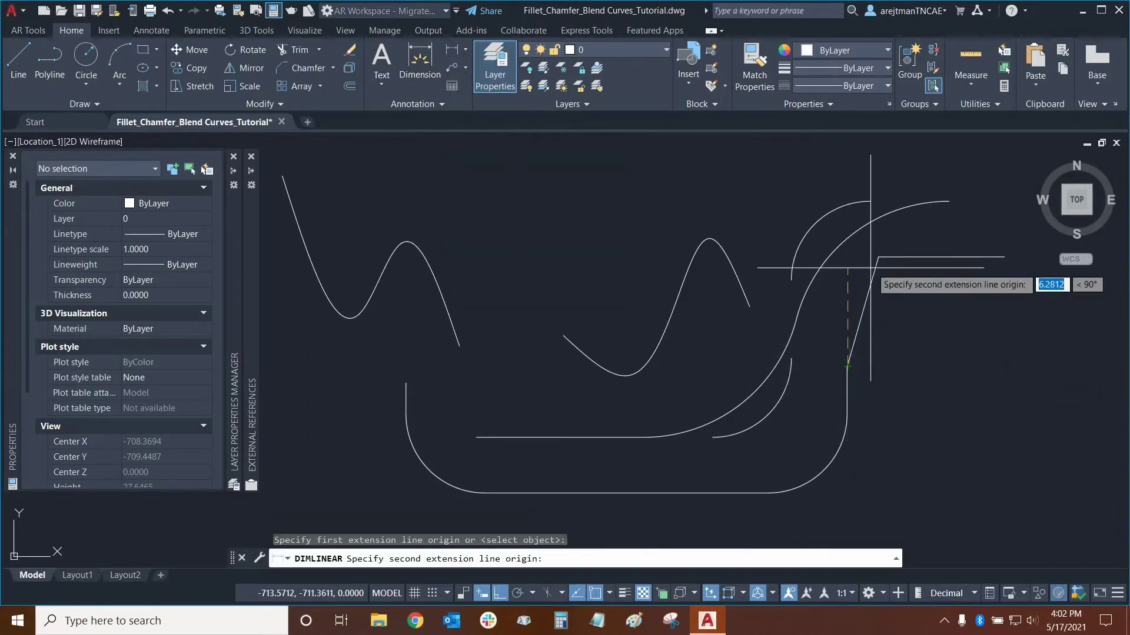
pyautogui.click(878, 257)
pyautogui.click(879, 172)
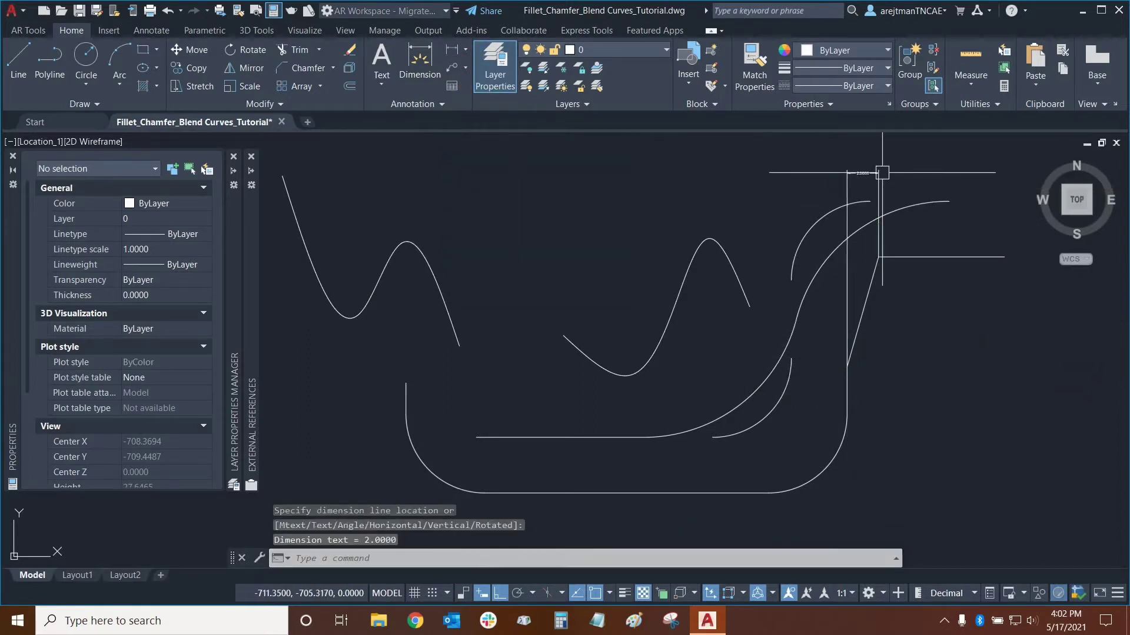
# - Add a vertical linear dimension between the chamfer's two endpoints, placed to the left of the chamfer, and inspect both dimensions
pyautogui.press('Return')
pyautogui.click(878, 257)
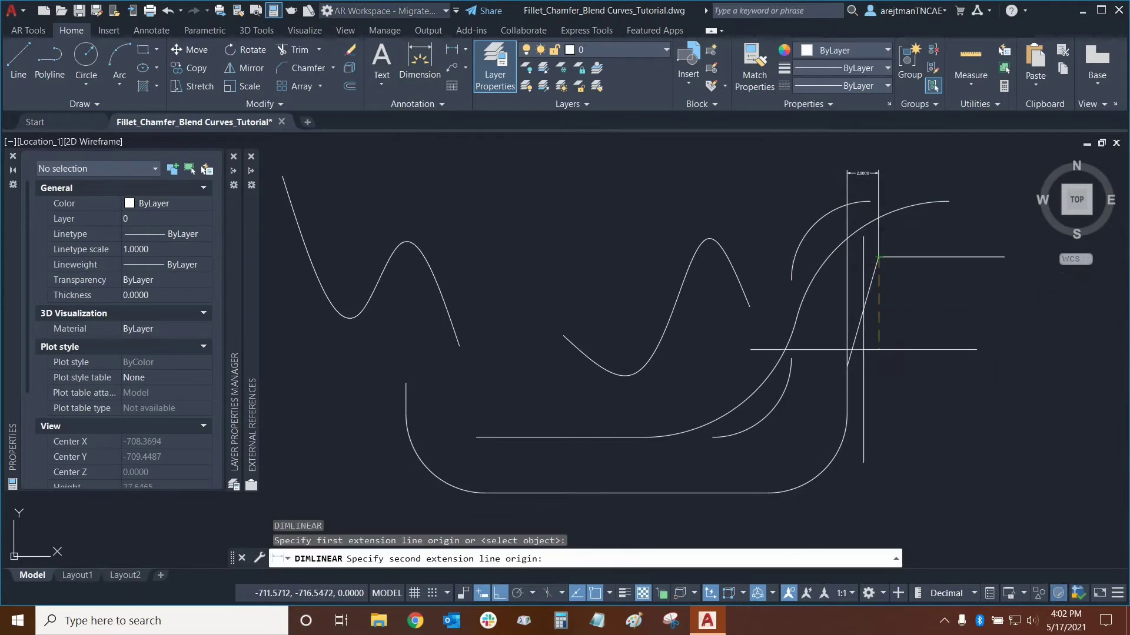
pyautogui.click(846, 367)
pyautogui.click(753, 353)
pyautogui.scroll(3, 777, 250)
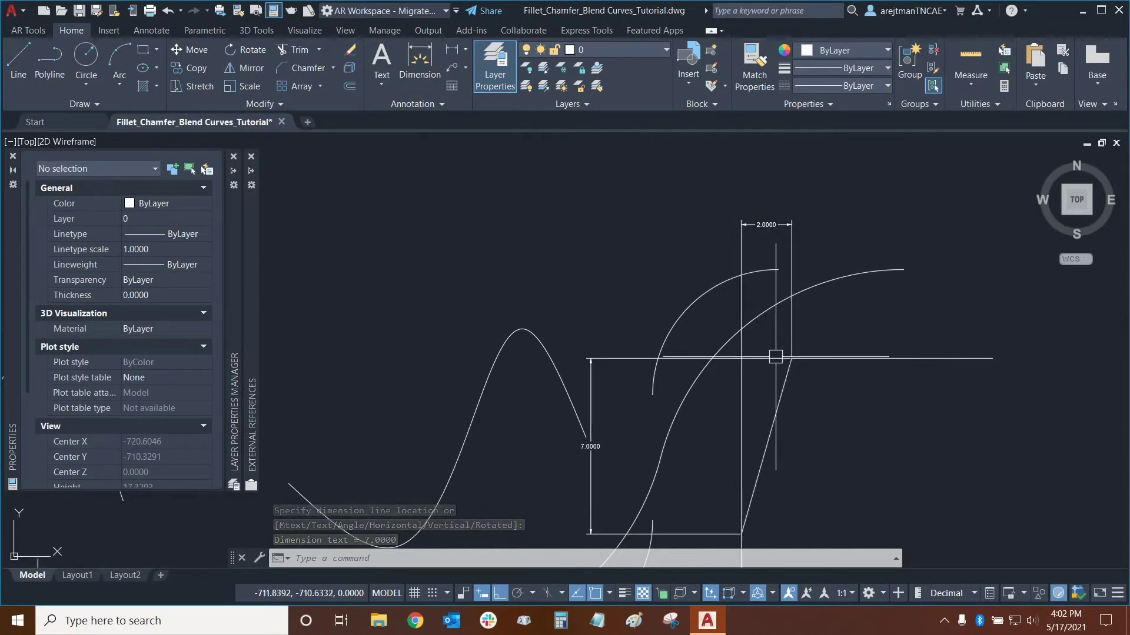
pyautogui.moveTo(747, 361); pyautogui.dragTo(734, 239, button='middle')
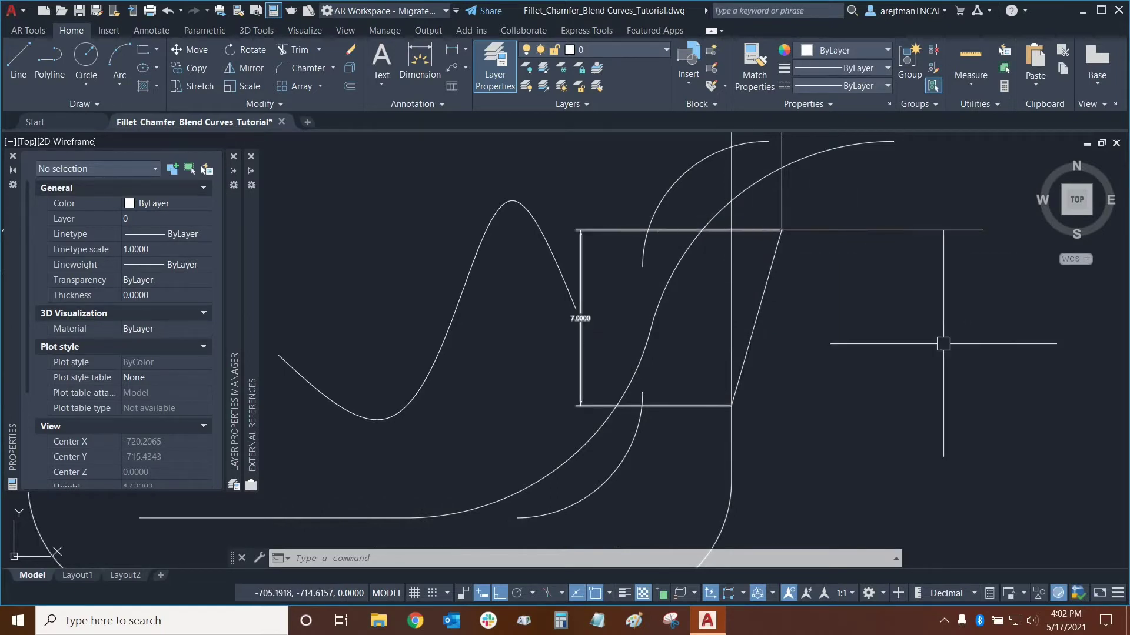
pyautogui.scroll(-1, 691, 205)
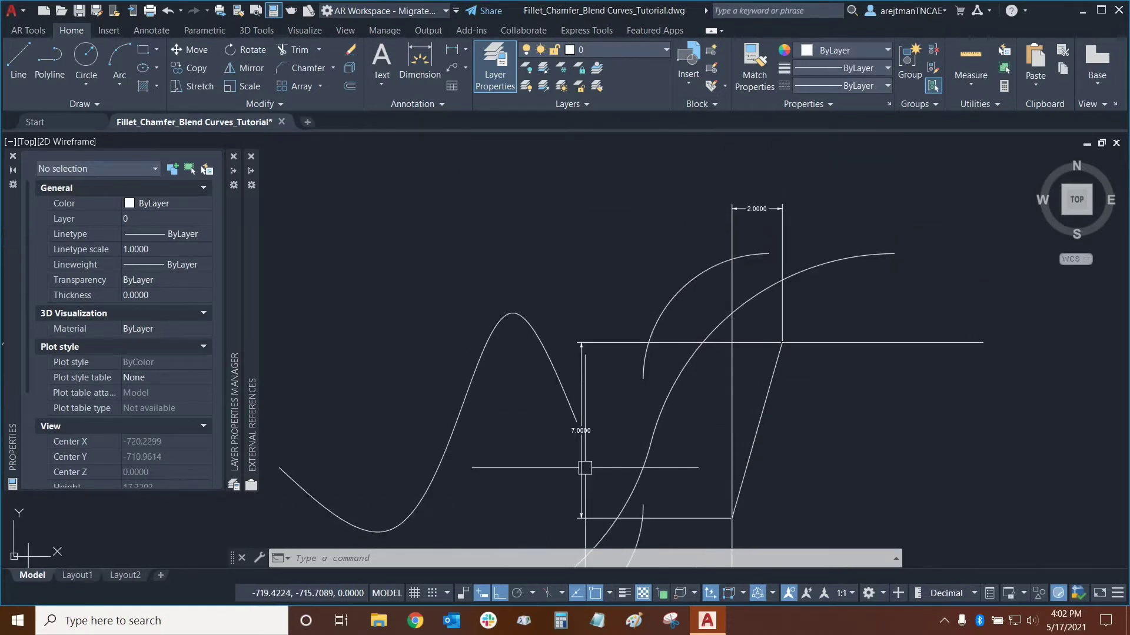
pyautogui.scroll(1, 607, 323)
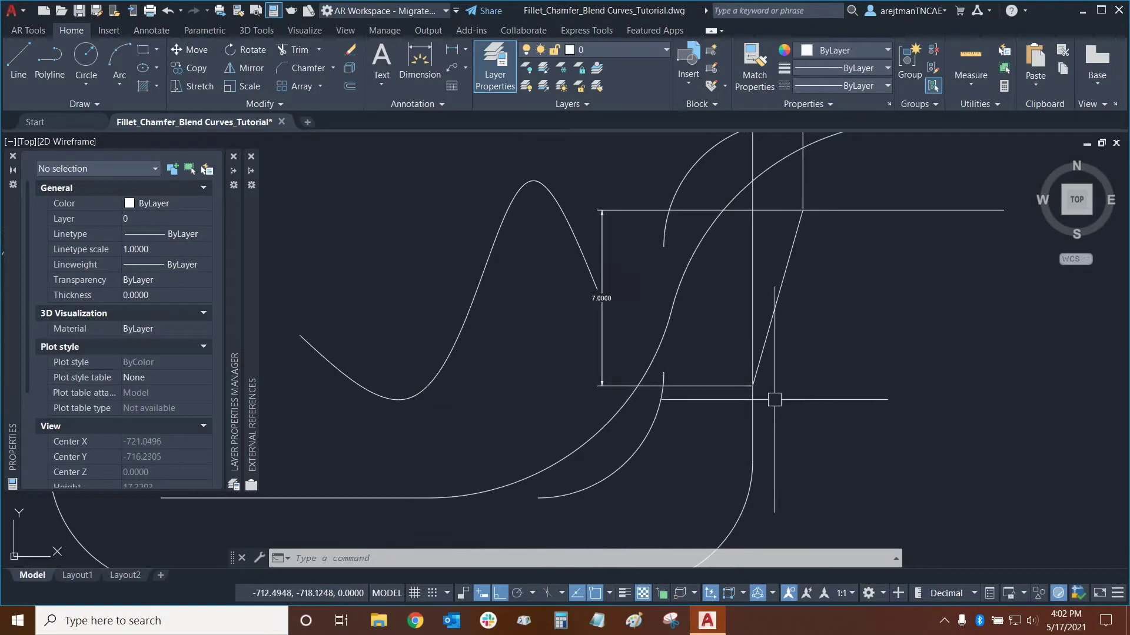
pyautogui.moveTo(707, 287); pyautogui.dragTo(678, 368, button='middle')
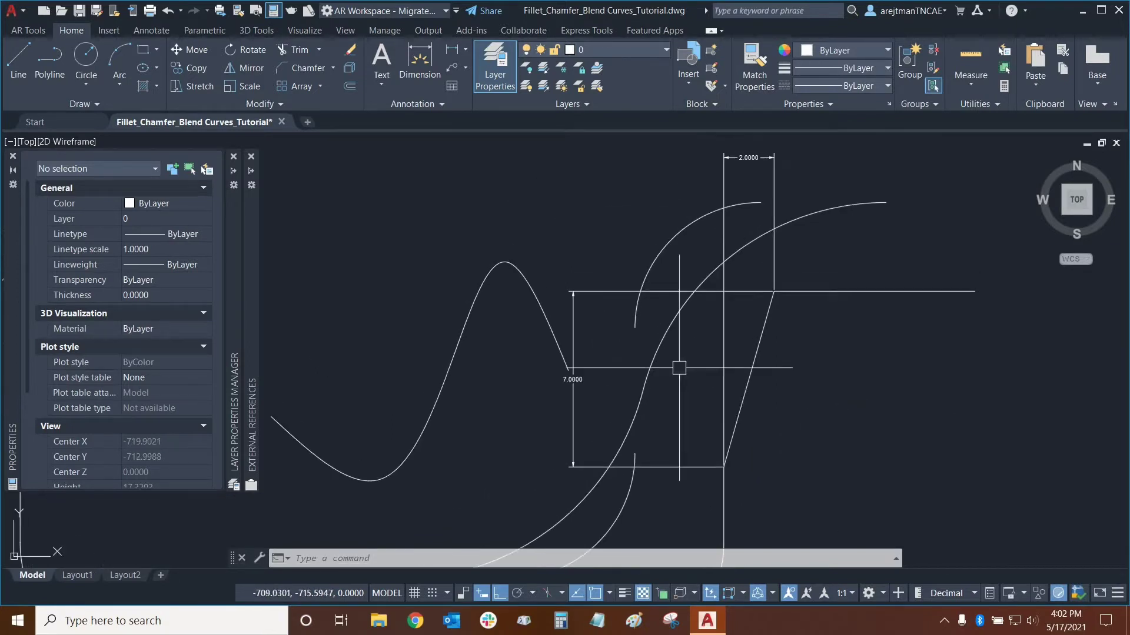
# - Delete the vertical and horizontal dimensions from the chamfer
pyautogui.click(574, 300)
pyautogui.press('Delete')
pyautogui.click(733, 144)
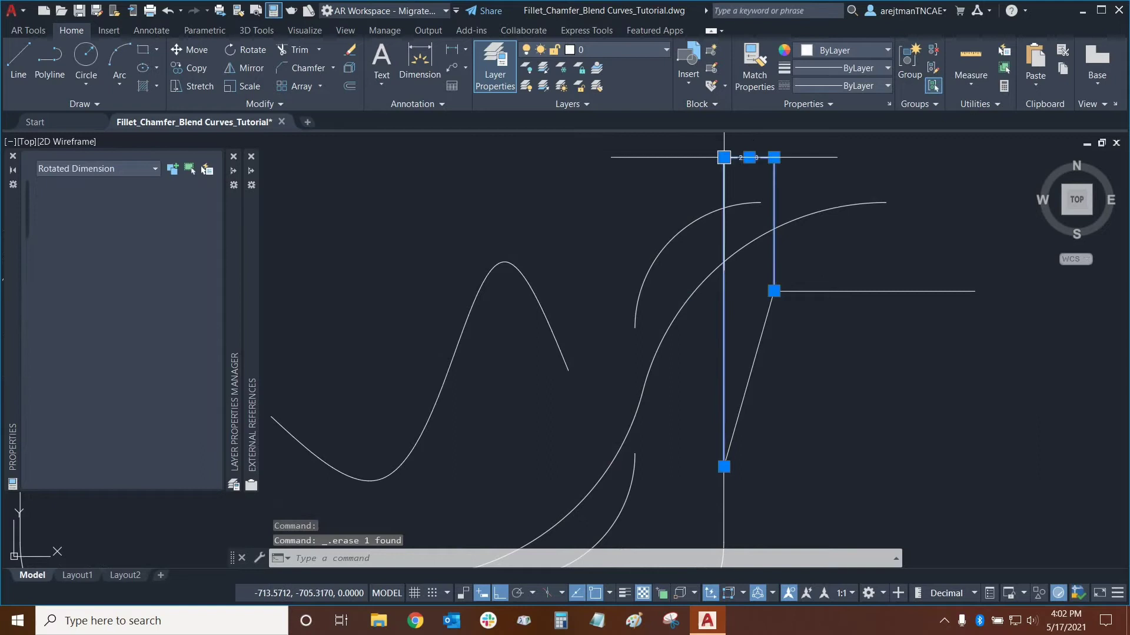
pyautogui.press('Delete')
pyautogui.scroll(-2, 589, 213)
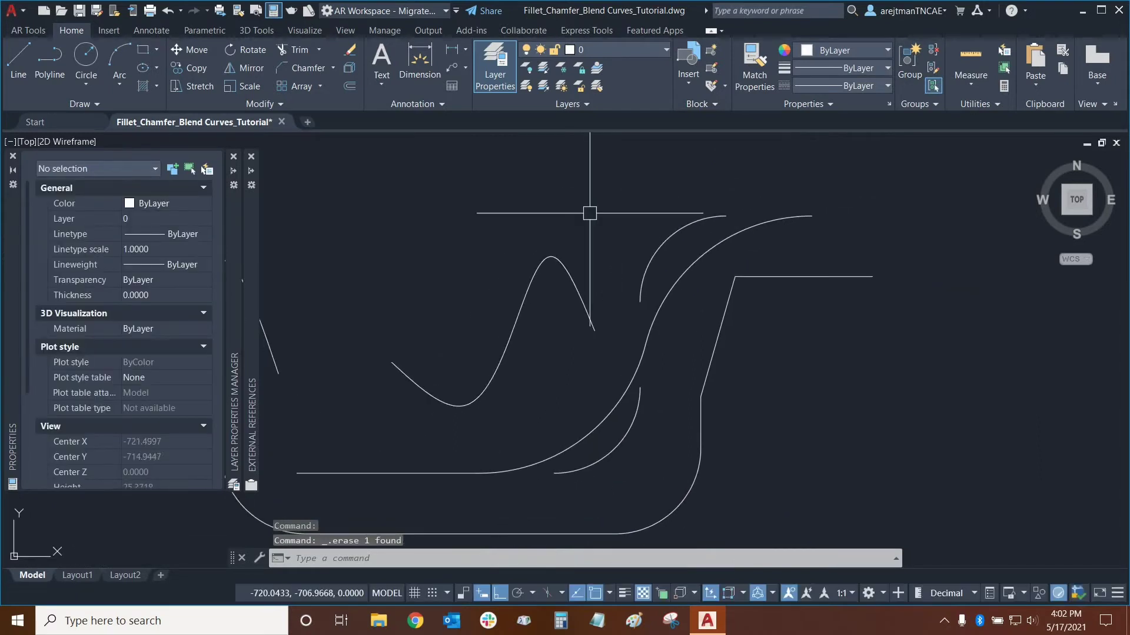
# - Undo the dimension deletions, both dimensions and the chamfer on the outer polyline's upper-right corner
pyautogui.click(165, 14)
pyautogui.click(165, 14)
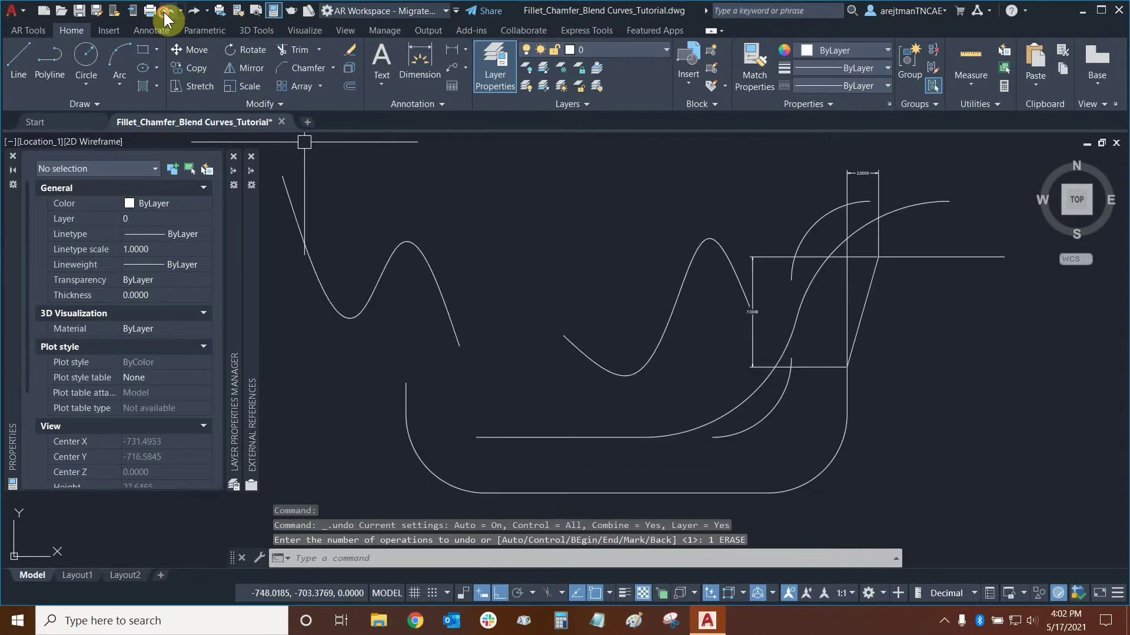
pyautogui.click(166, 14)
pyautogui.click(165, 14)
pyautogui.click(165, 14)
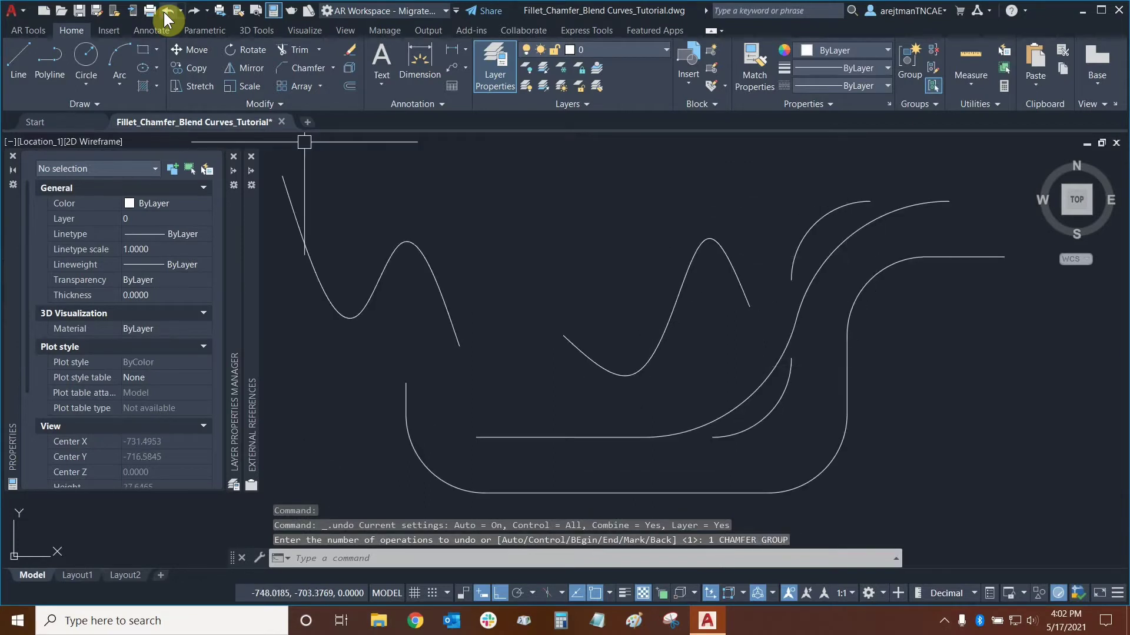
# - Chamfer the outer polyline's upper-right corner from the vertical segment to the horizontal segment, with first distance 2 and second distance 7
pyautogui.click(284, 66)
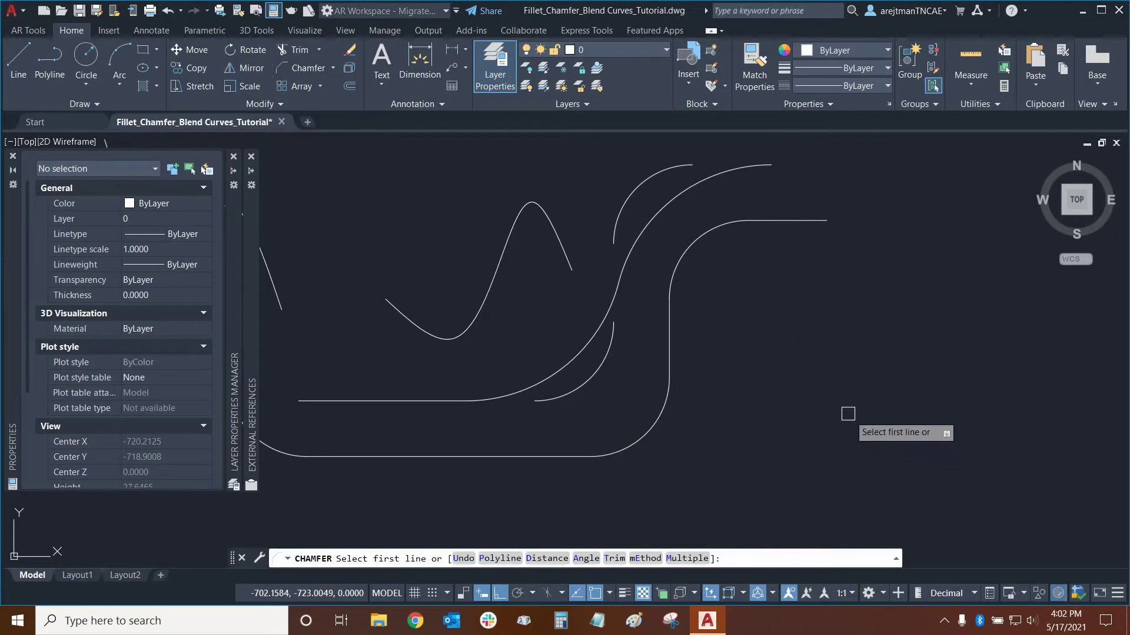
pyautogui.click(670, 349)
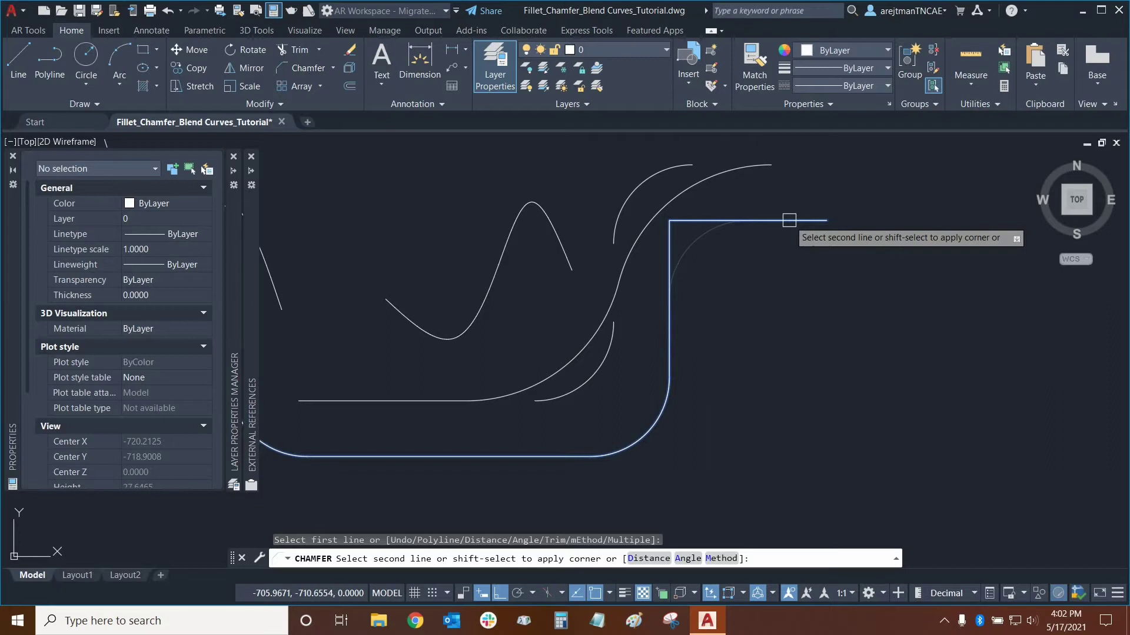
pyautogui.click(649, 559)
pyautogui.write('2')
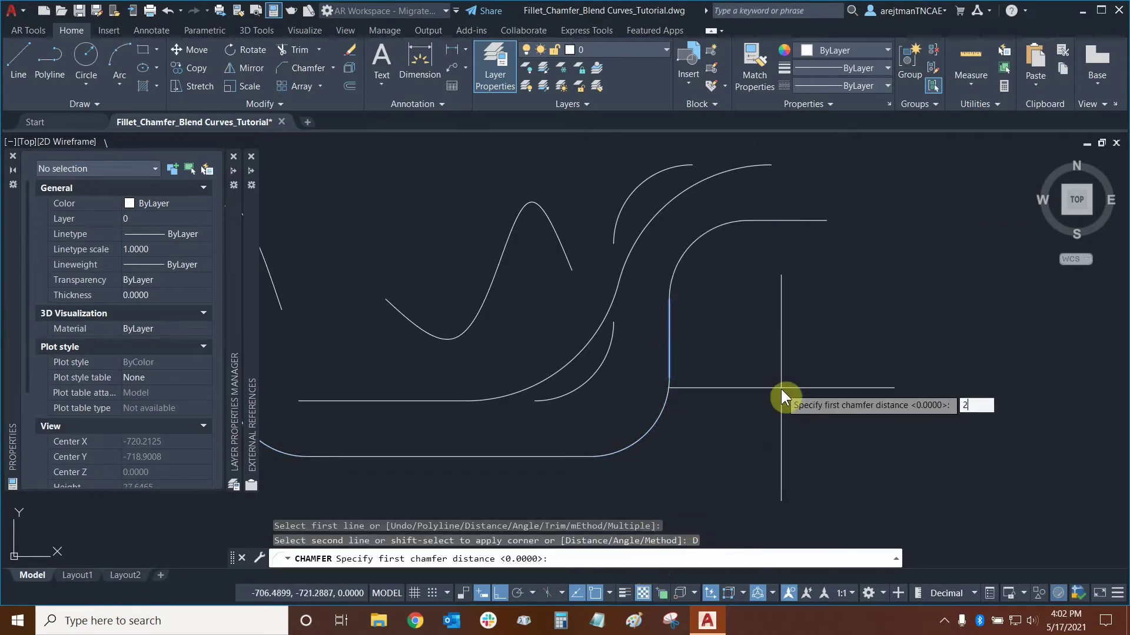
pyautogui.press('Return')
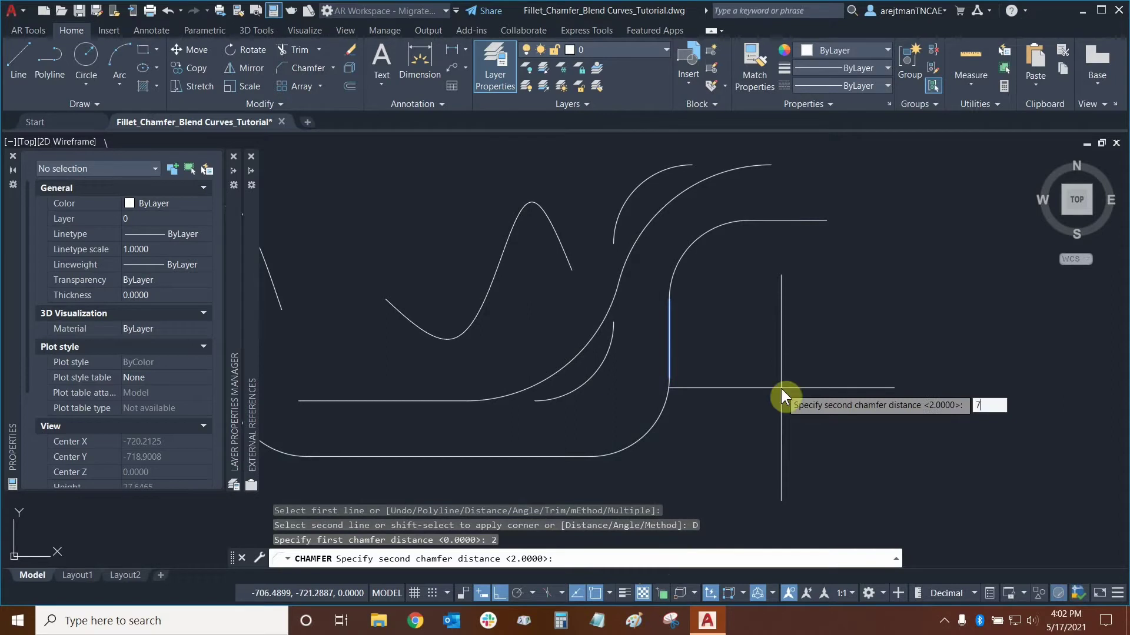
pyautogui.write('7')
pyautogui.press('Return')
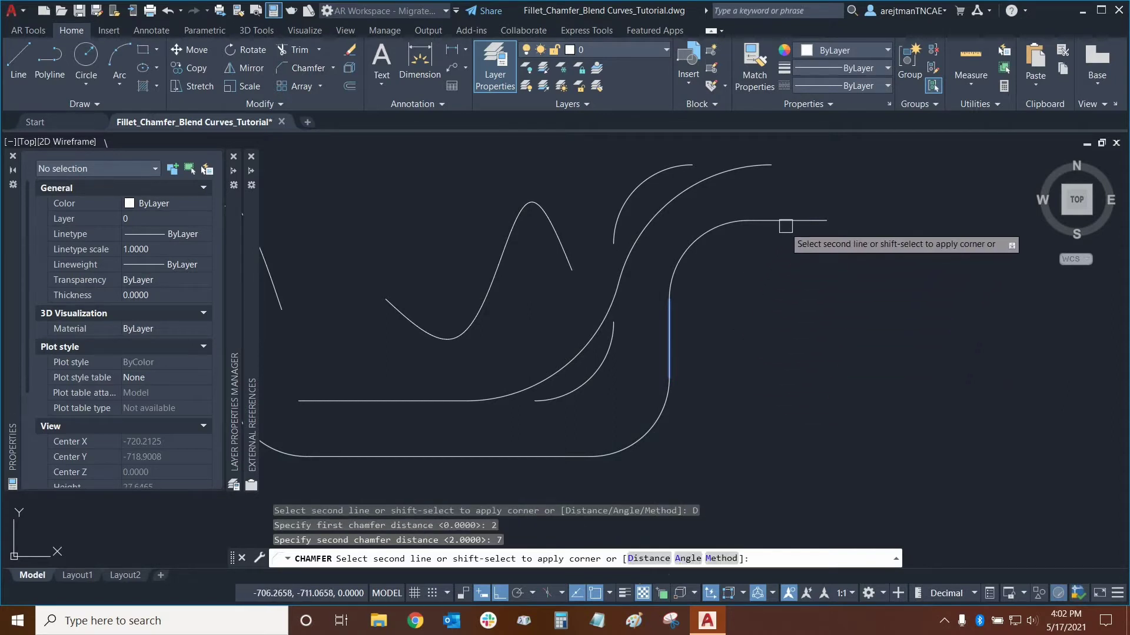
pyautogui.click(808, 221)
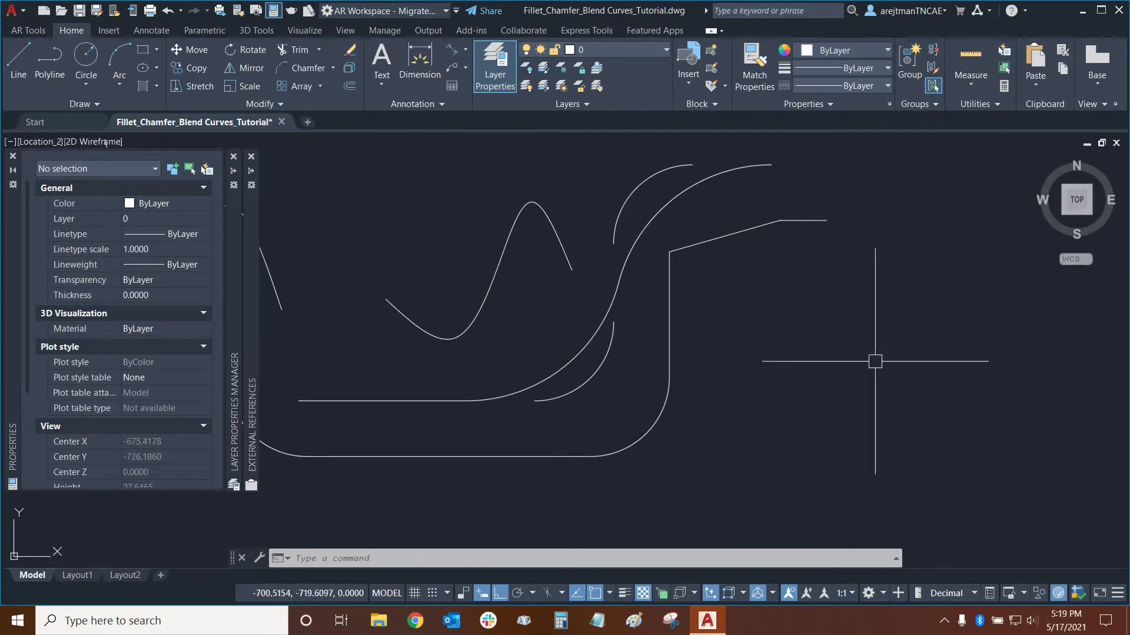
# - Chamfer the same corner by angle with length 5 and angle 45, picking the vertical segment first and the horizontal segment second
pyautogui.click(292, 69)
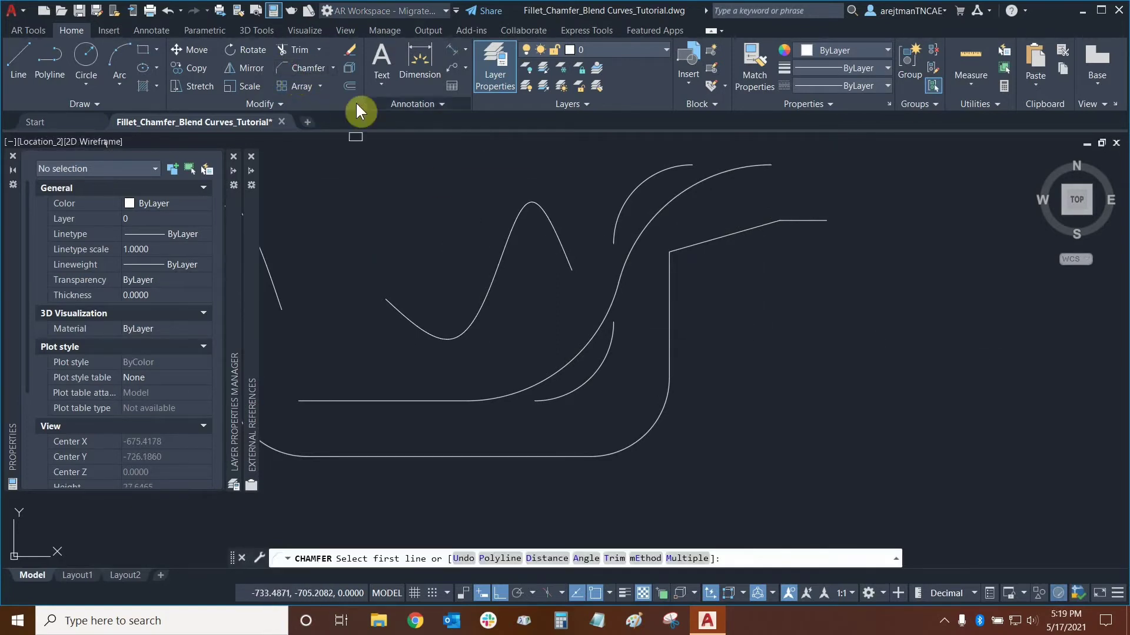
pyautogui.click(586, 558)
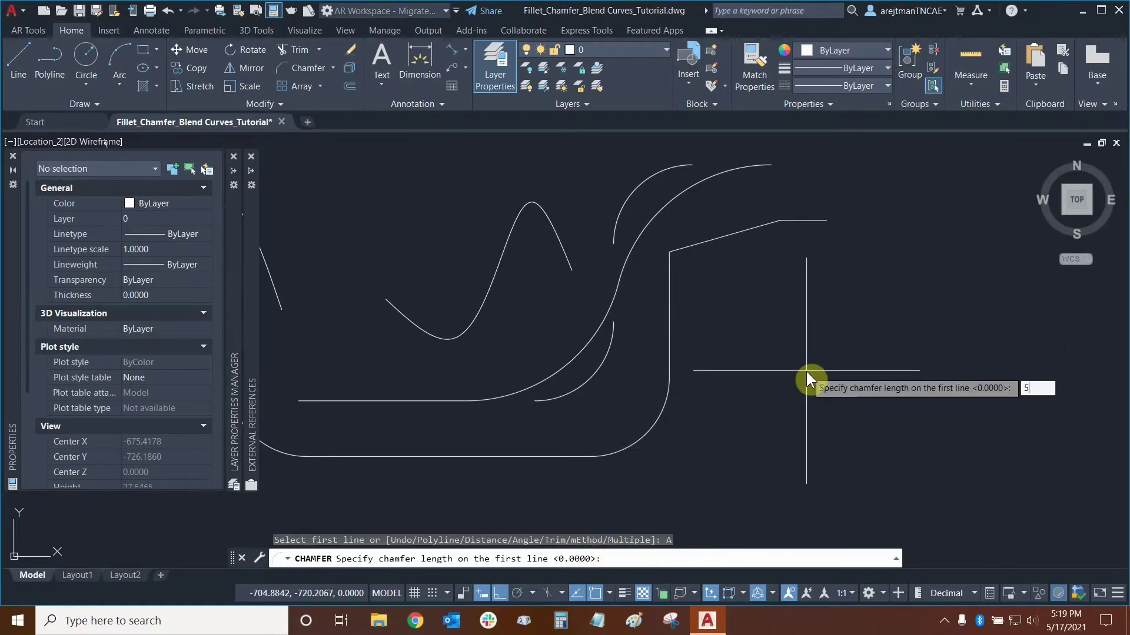
pyautogui.press('Return')
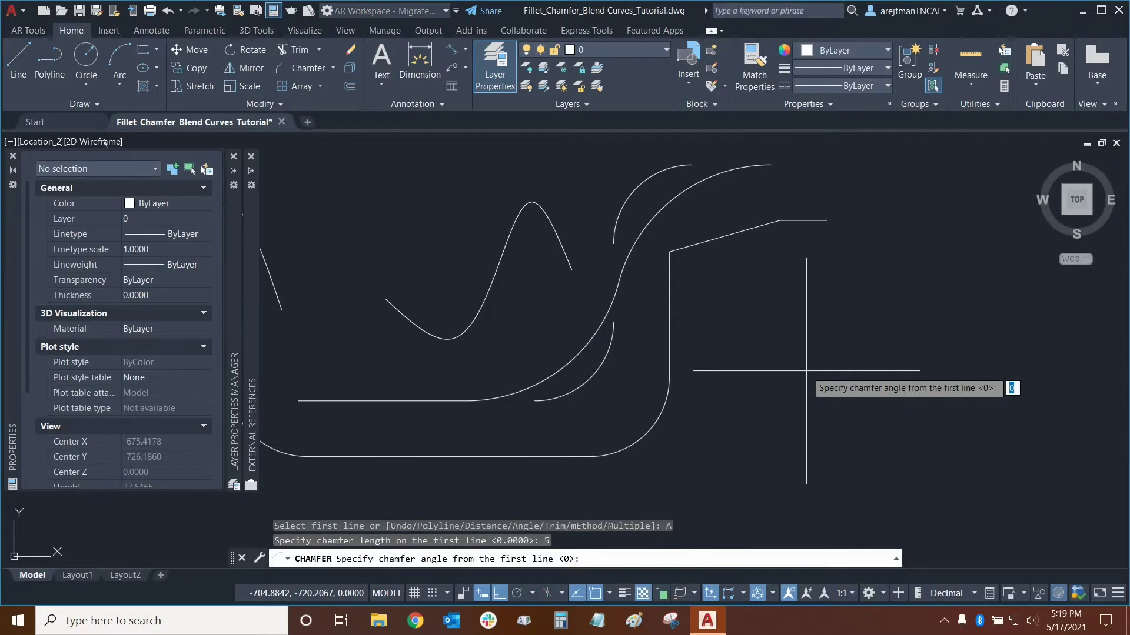
pyautogui.write('45')
pyautogui.press('Return')
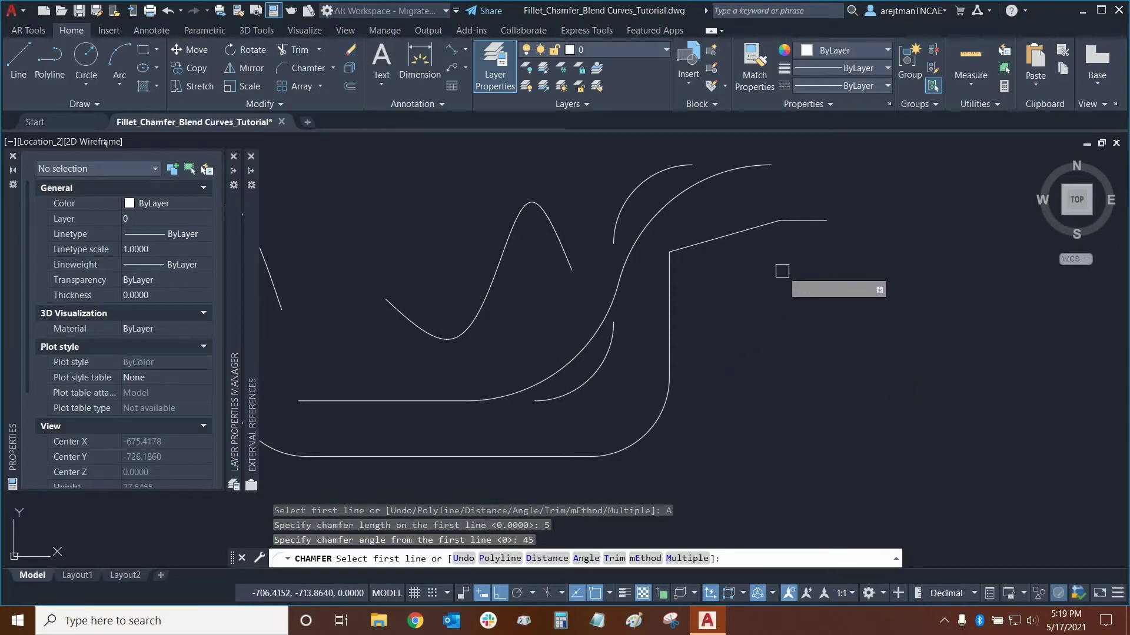
pyautogui.click(670, 339)
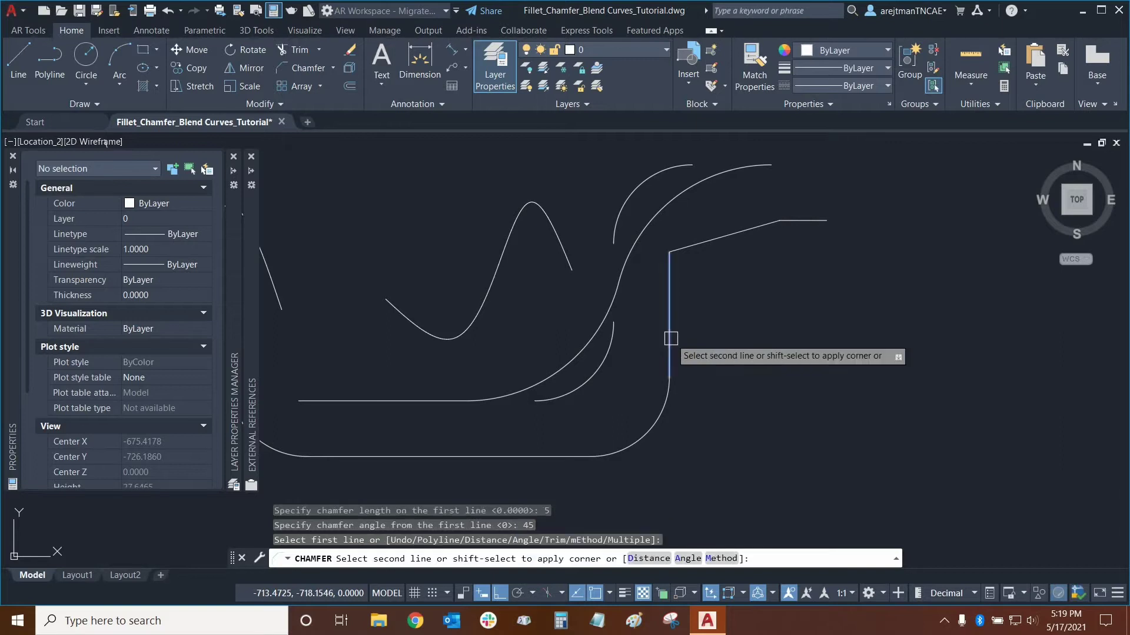
pyautogui.click(797, 219)
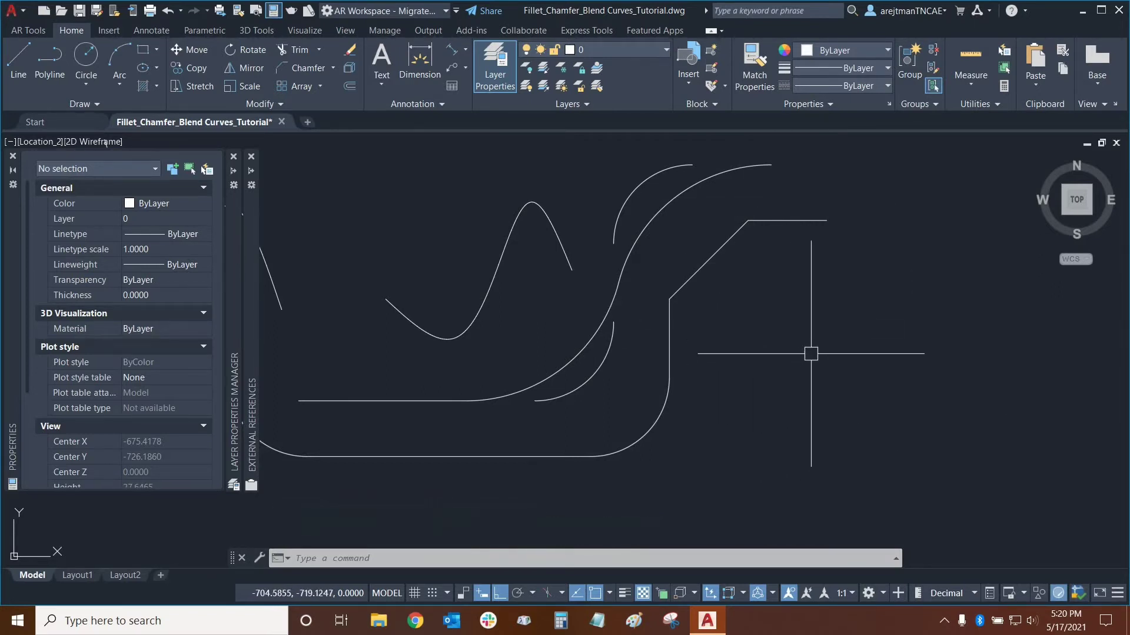
# - Chamfer the outer polyline's upper corner by angle with length 5 and angle 30, picking the horizontal segment first and the vertical segment second
pyautogui.click(288, 70)
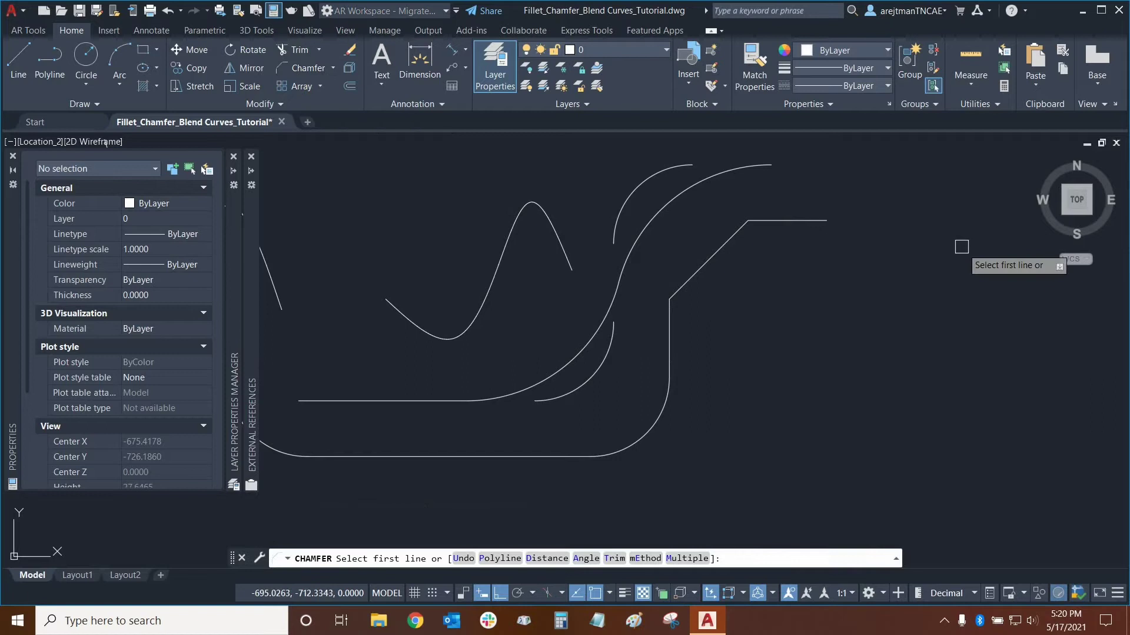
pyautogui.click(589, 559)
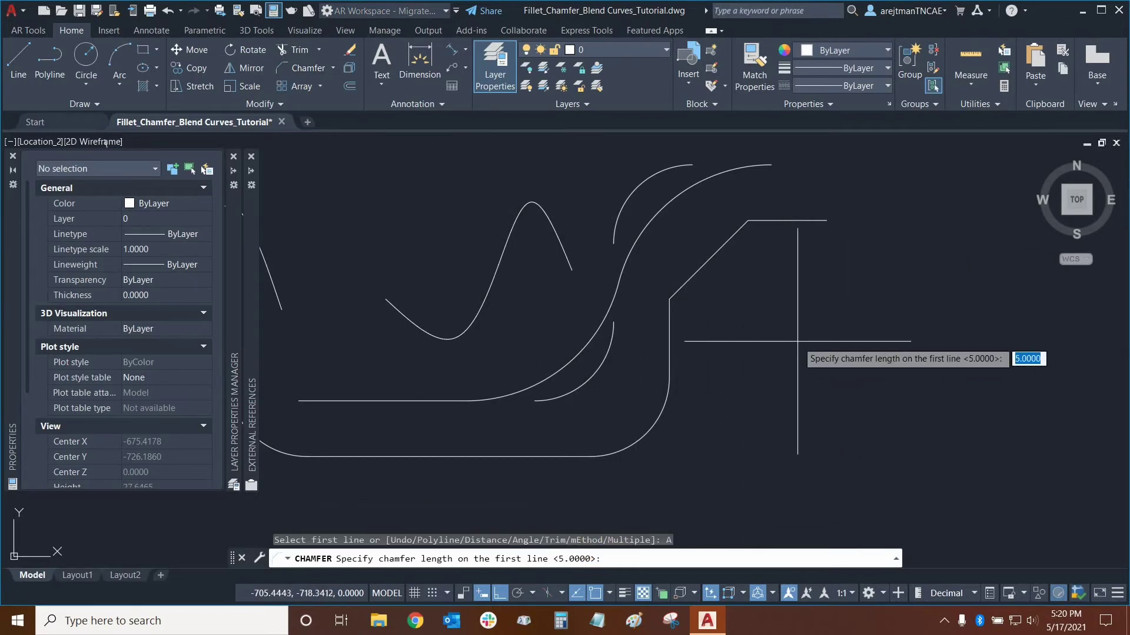
pyautogui.press('Return')
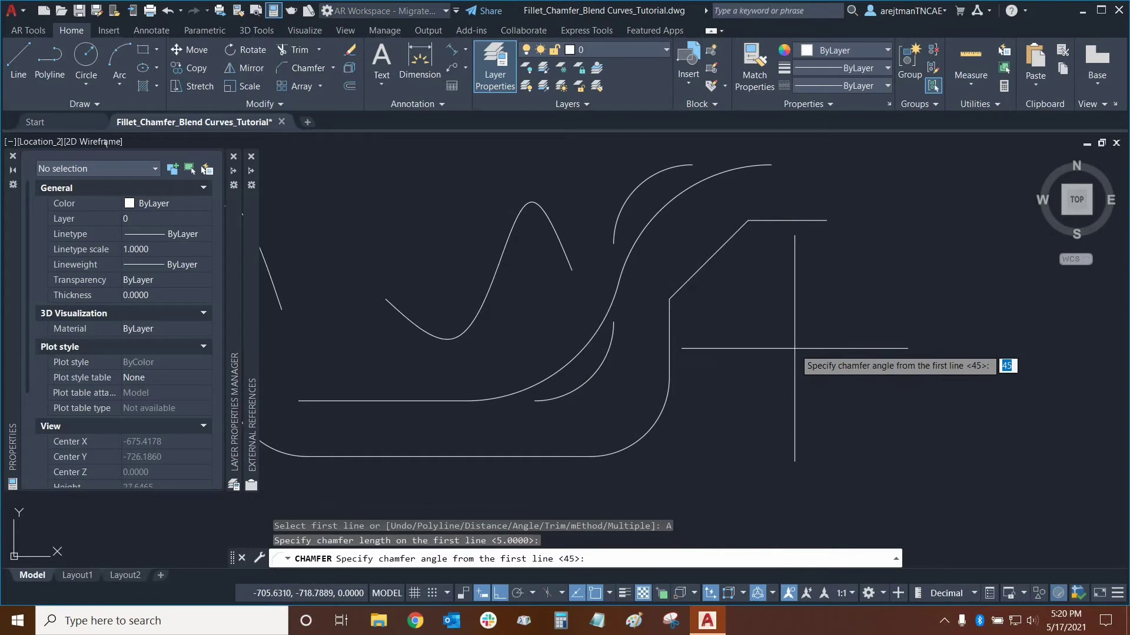
pyautogui.press('Return')
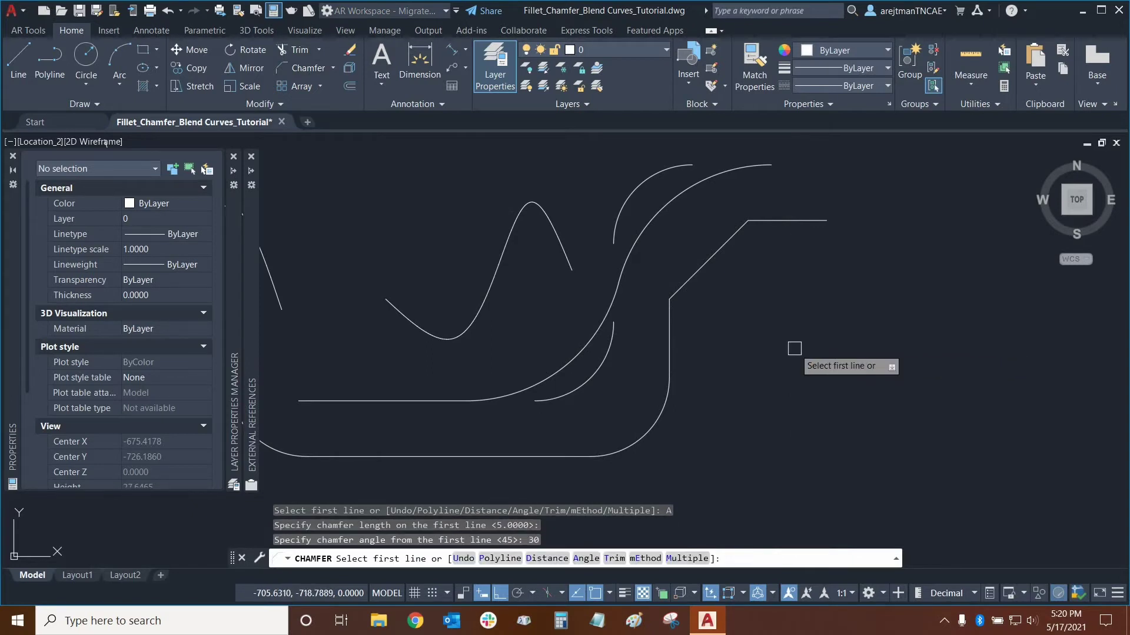
pyautogui.click(788, 221)
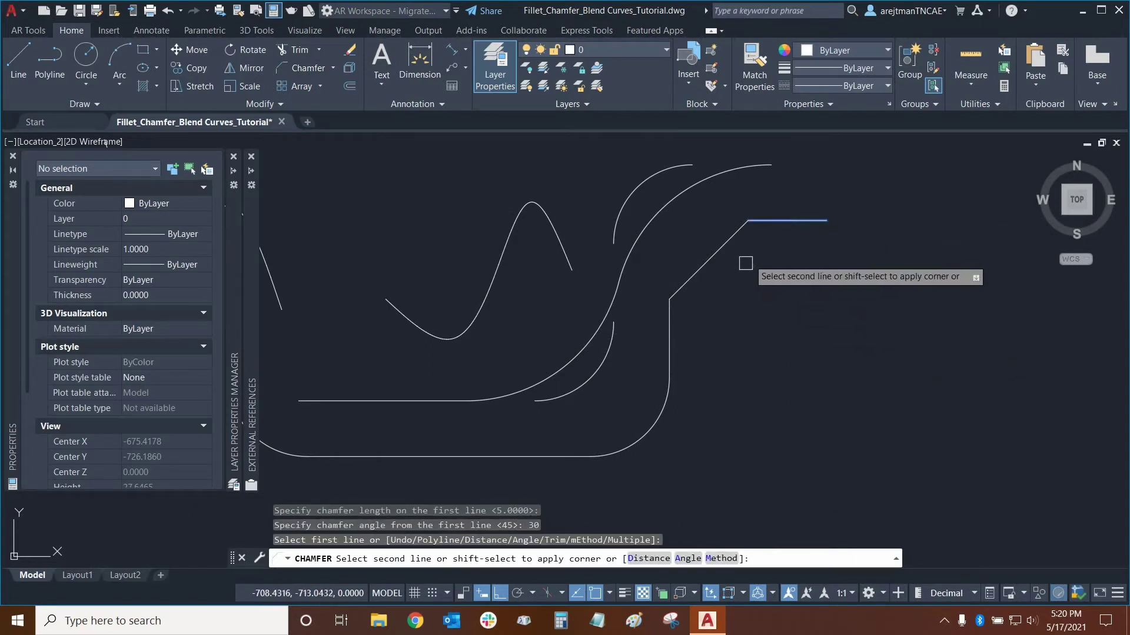
pyautogui.click(665, 349)
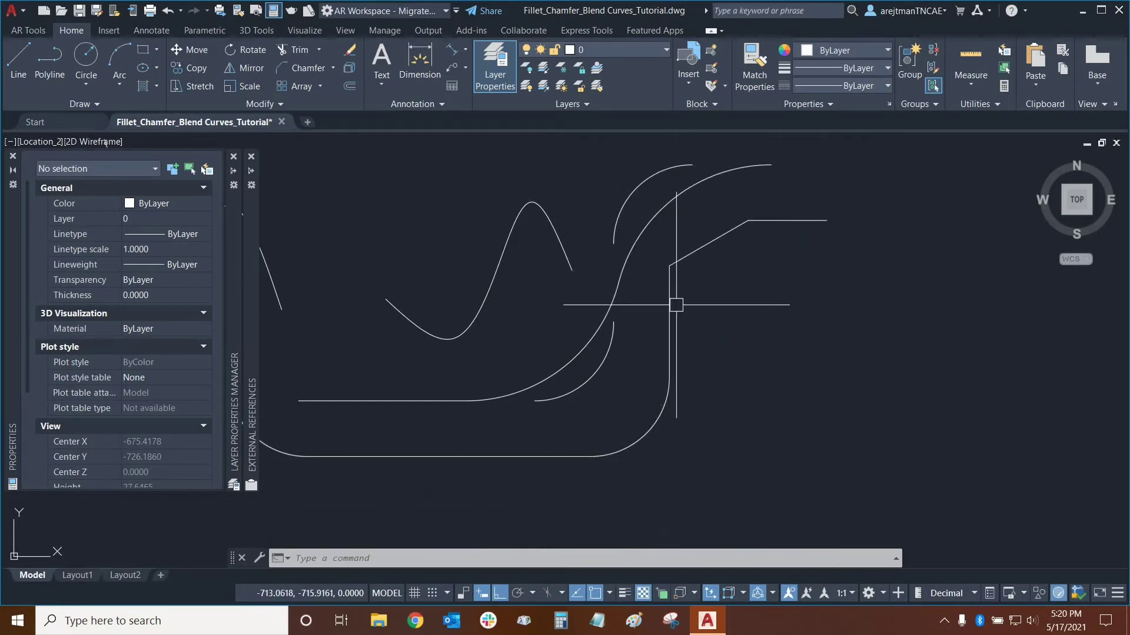
# - Add an angular dimension between the outer polyline's upper horizontal segment and the chamfer line
pyautogui.click(462, 52)
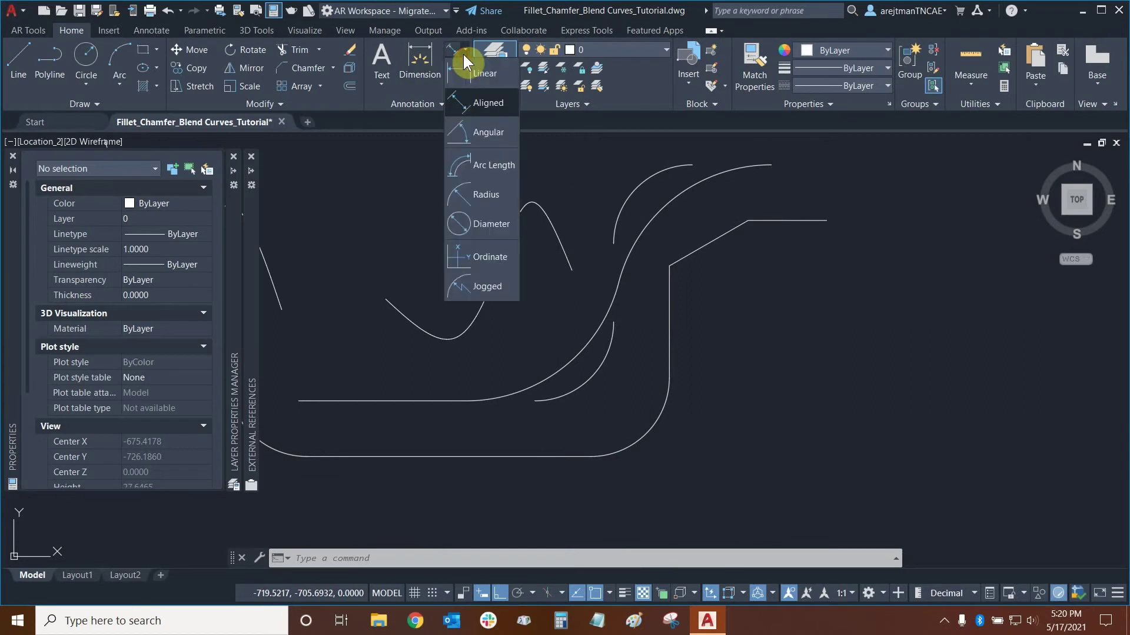
pyautogui.click(479, 124)
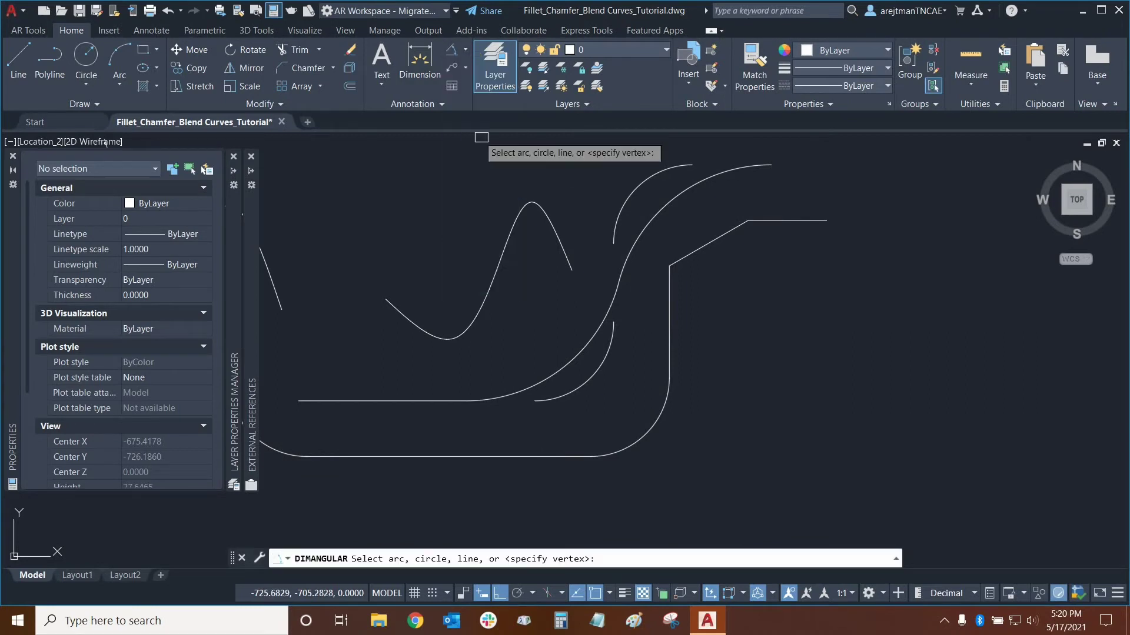
pyautogui.click(761, 221)
pyautogui.click(736, 230)
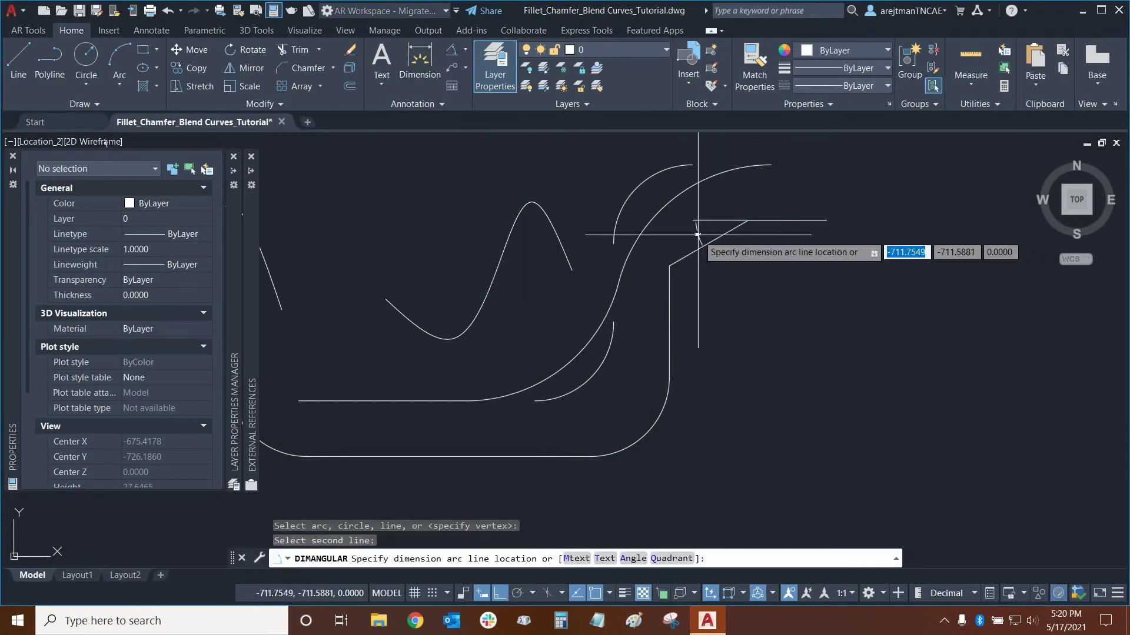
pyautogui.scroll(3, 693, 242)
pyautogui.scroll(2, 693, 242)
pyautogui.click(700, 243)
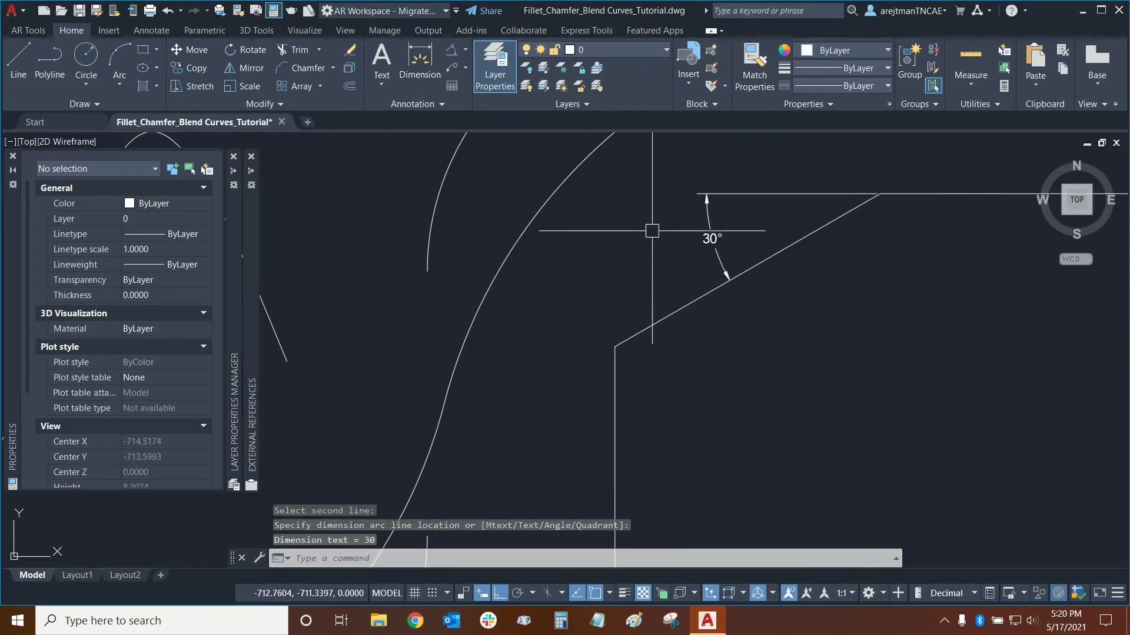
# - Add an angular dimension between the outer polyline's vertical segment and the chamfer line
pyautogui.click(445, 72)
pyautogui.click(615, 385)
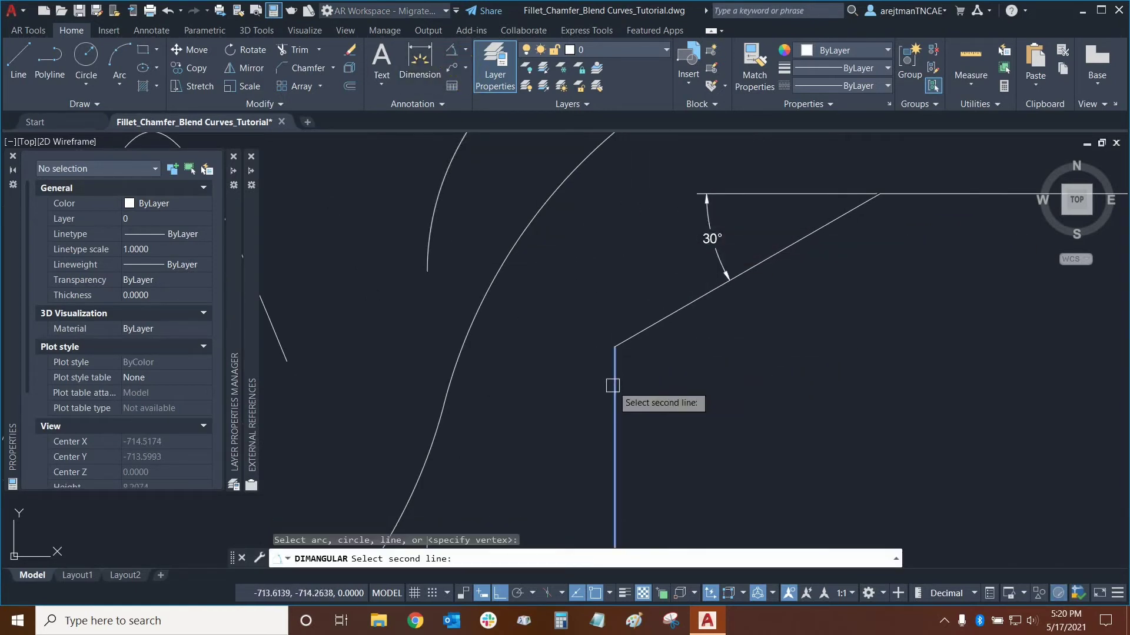
pyautogui.click(654, 320)
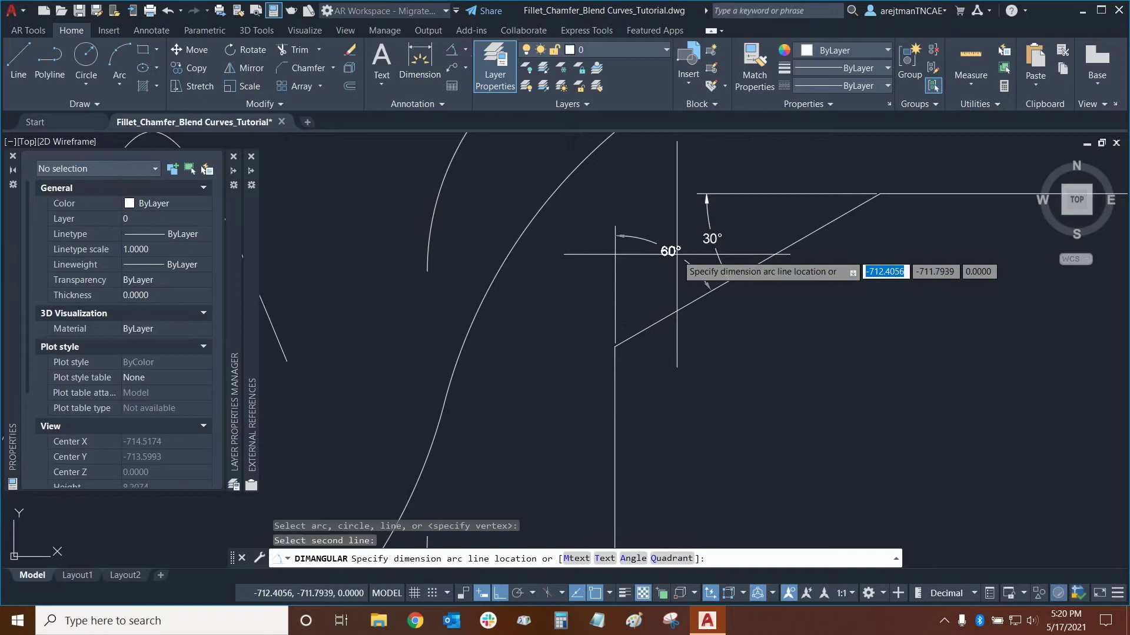
pyautogui.click(676, 254)
pyautogui.press('Escape')
# - Delete both angular dimensions from the chamfer
pyautogui.scroll(-2, 700, 276)
pyautogui.click(717, 270)
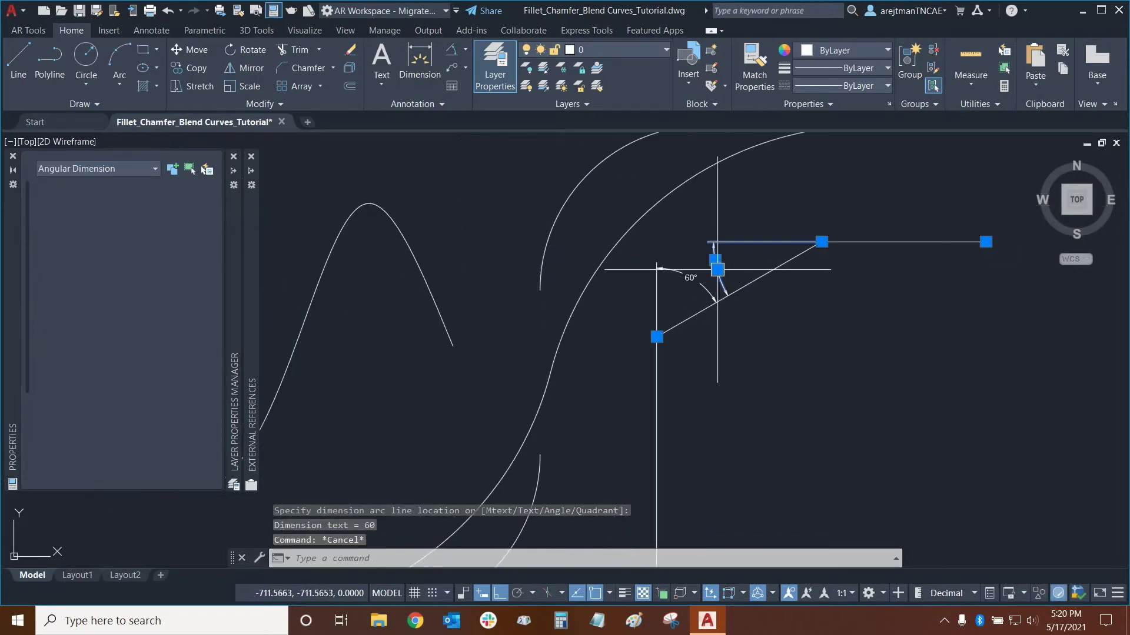
pyautogui.press('Delete')
pyautogui.click(685, 279)
pyautogui.press('Delete')
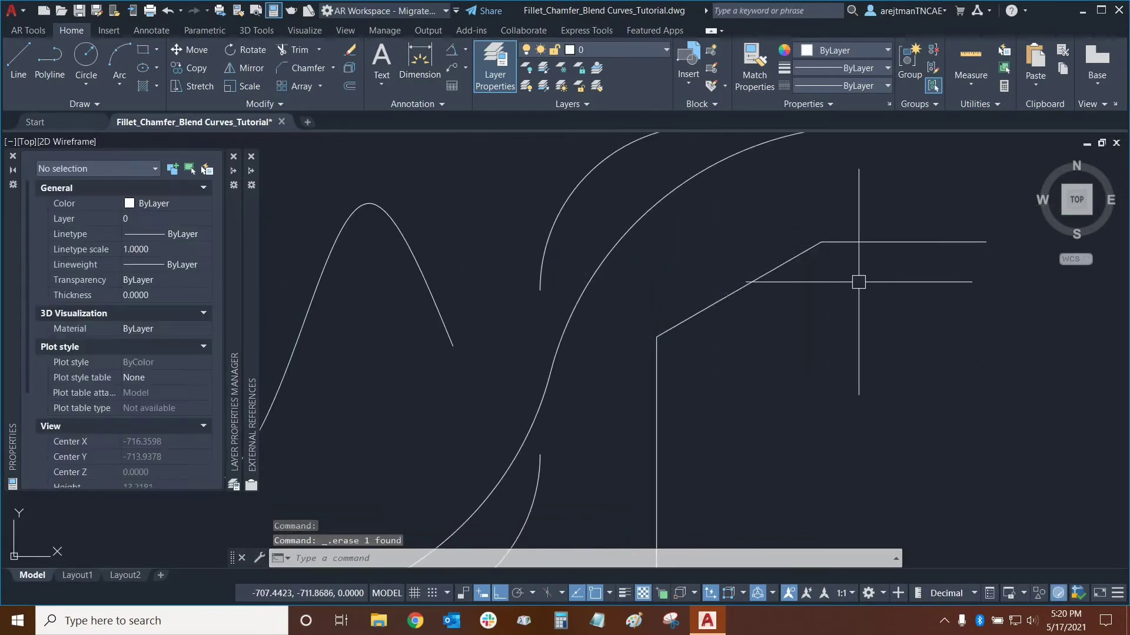
# - Chamfer the same corner again with the current length and angle settings, picking the vertical segment first and the horizontal segment second
pyautogui.moveTo(858, 282); pyautogui.dragTo(701, 227, button='middle')
pyautogui.scroll(-2, 701, 228)
pyautogui.moveTo(795, 227); pyautogui.dragTo(769, 265, button='middle')
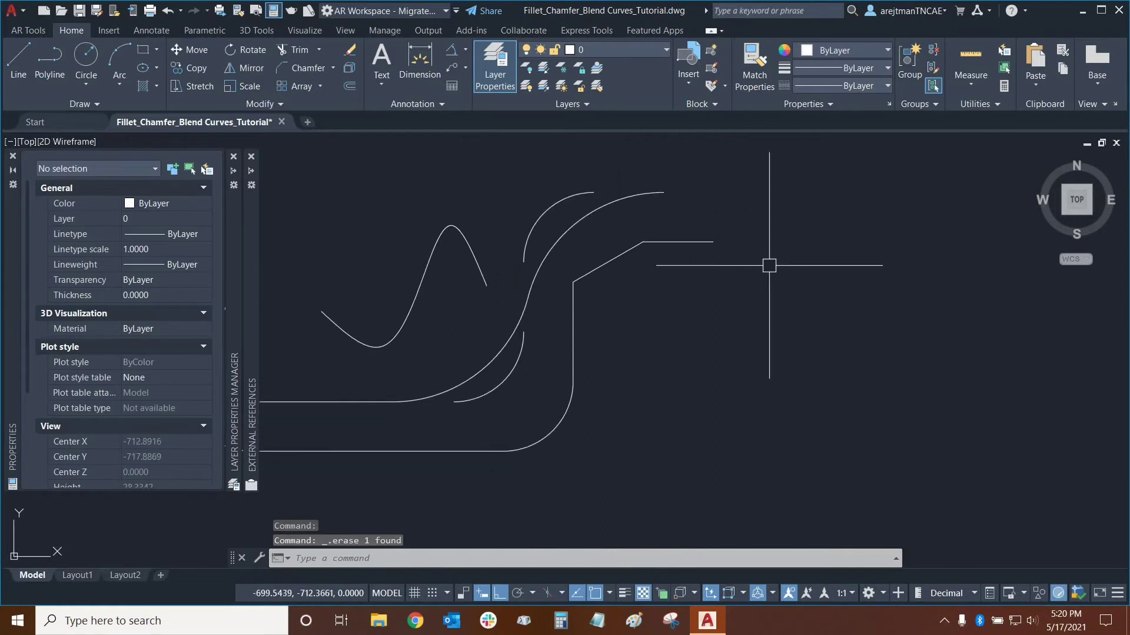
pyautogui.click(290, 68)
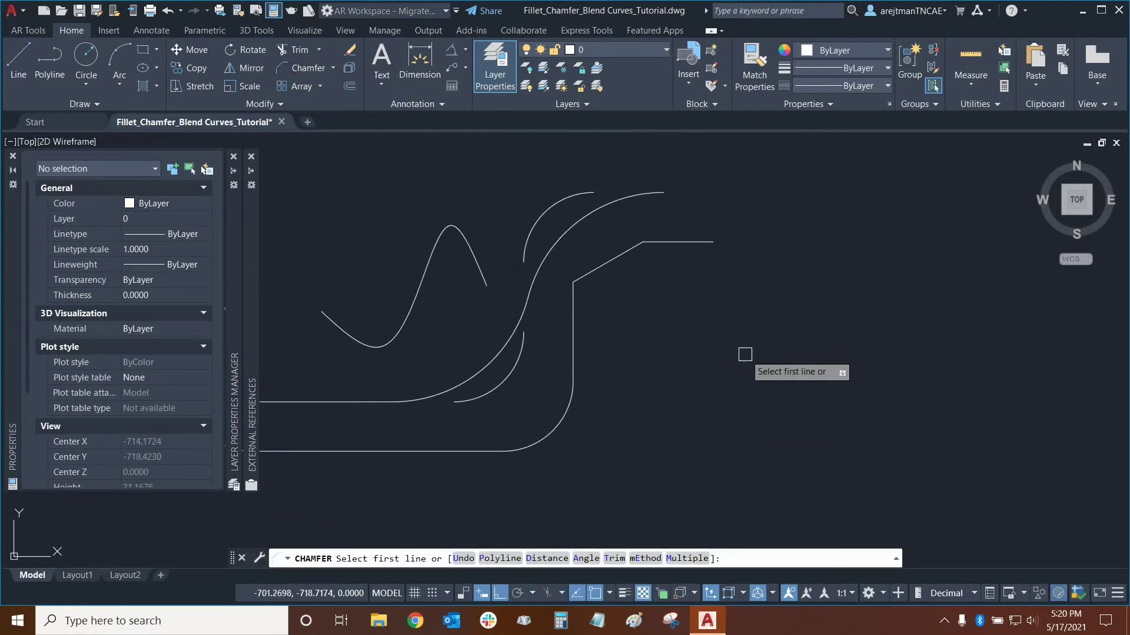
pyautogui.click(577, 340)
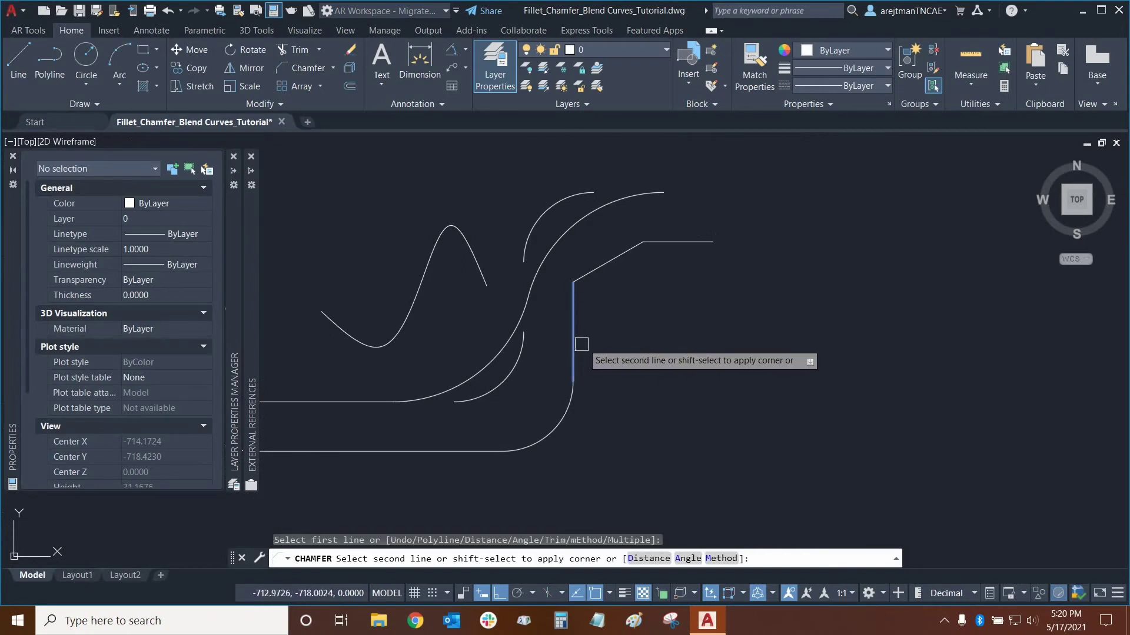
pyautogui.click(674, 242)
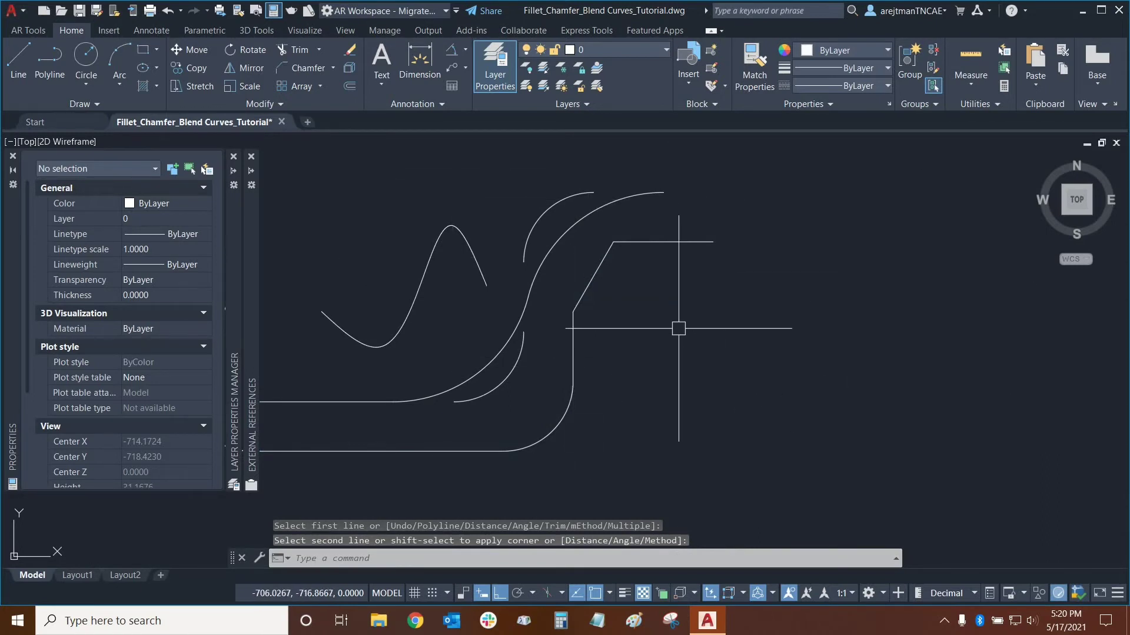
# - Chamfer the corner in No trim mode with first distance 4 and second distance 9, from the vertical segment to the horizontal segment
pyautogui.click(300, 67)
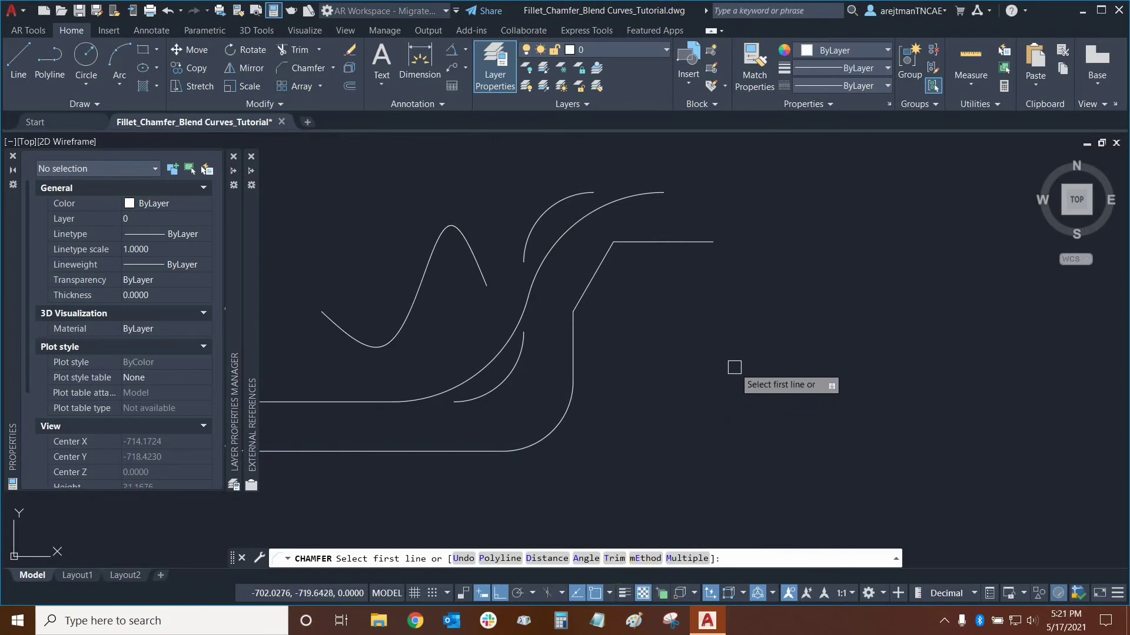
pyautogui.click(614, 558)
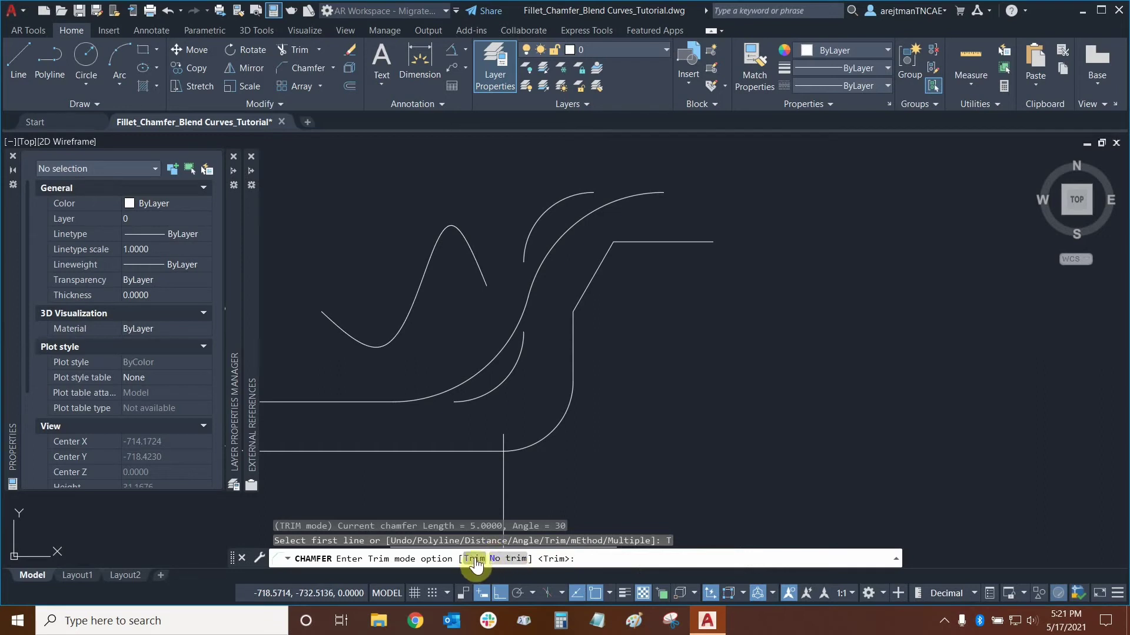
pyautogui.click(508, 565)
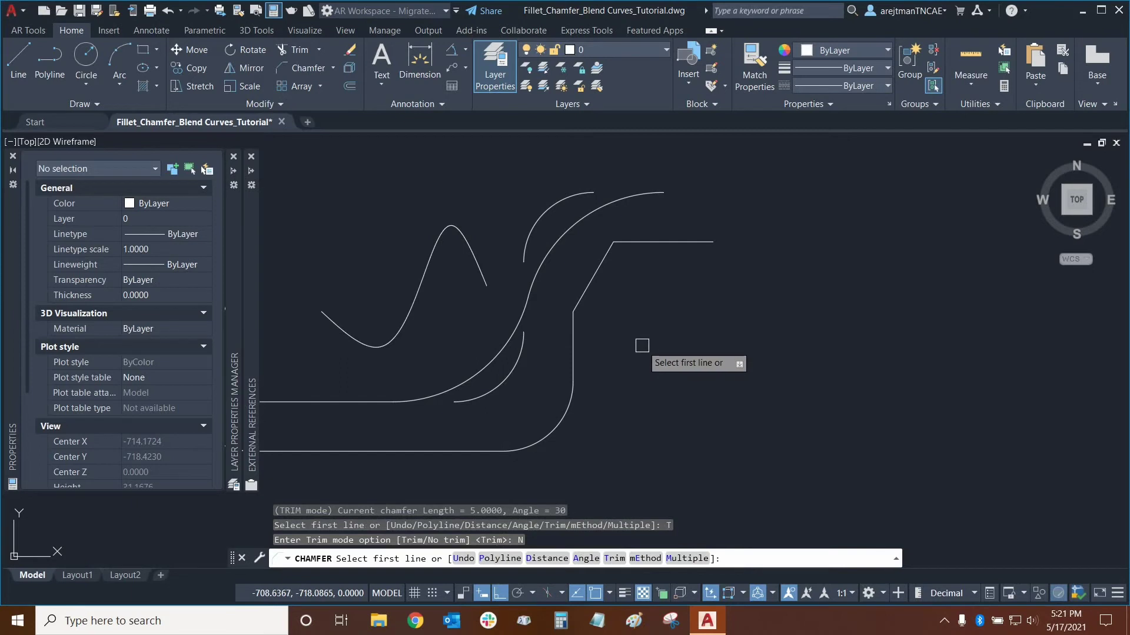
pyautogui.click(547, 559)
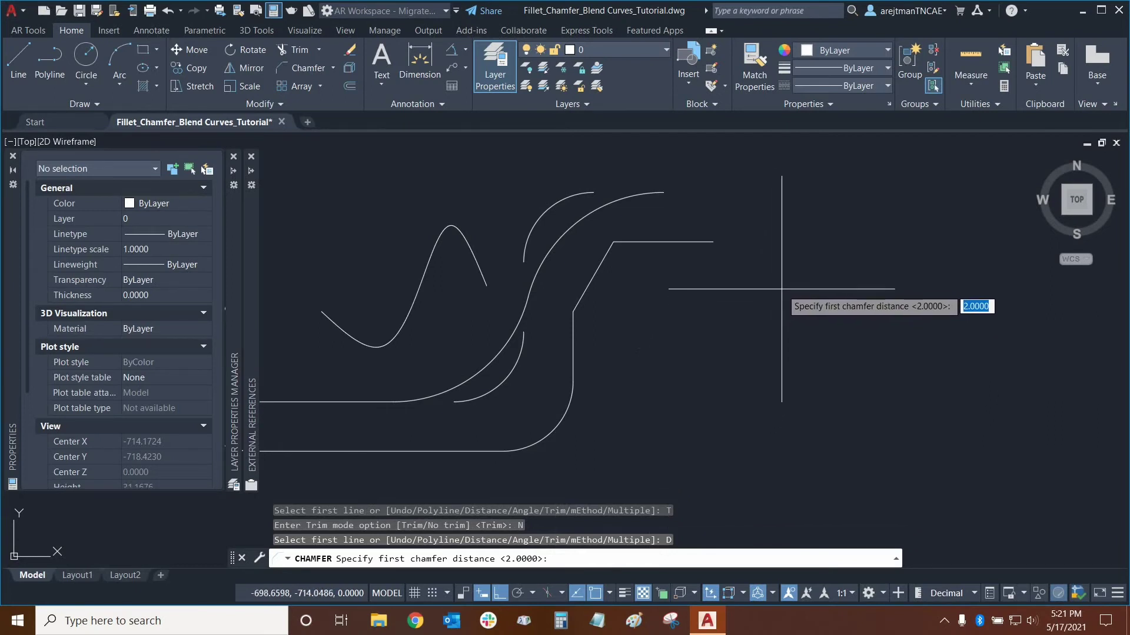
pyautogui.write('4')
pyautogui.press('Return')
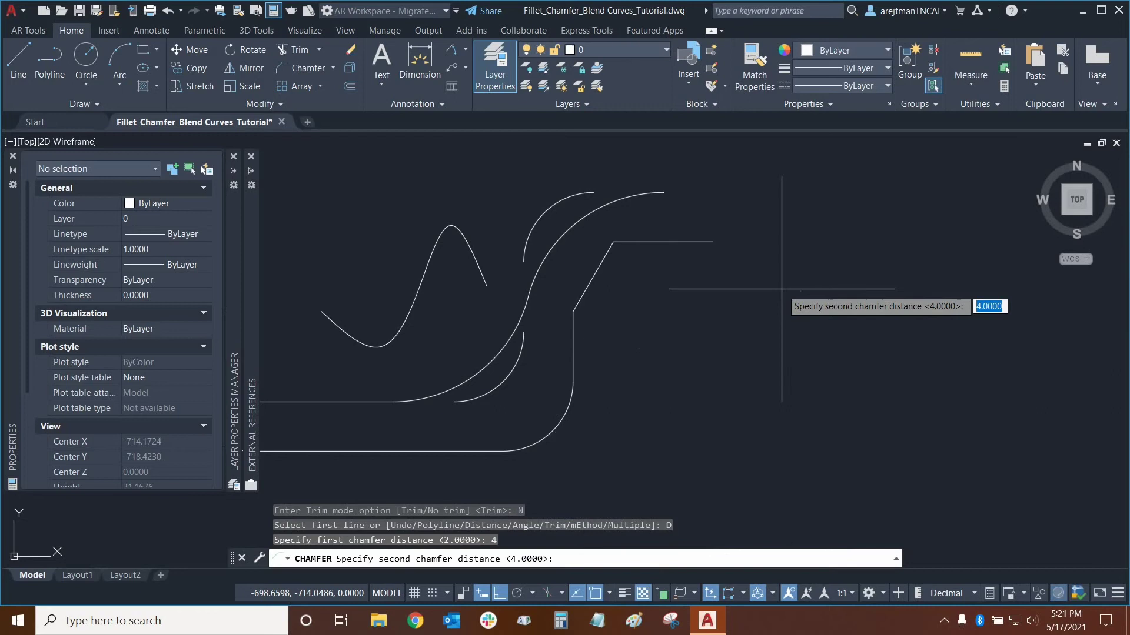
pyautogui.write('9')
pyautogui.press('Return')
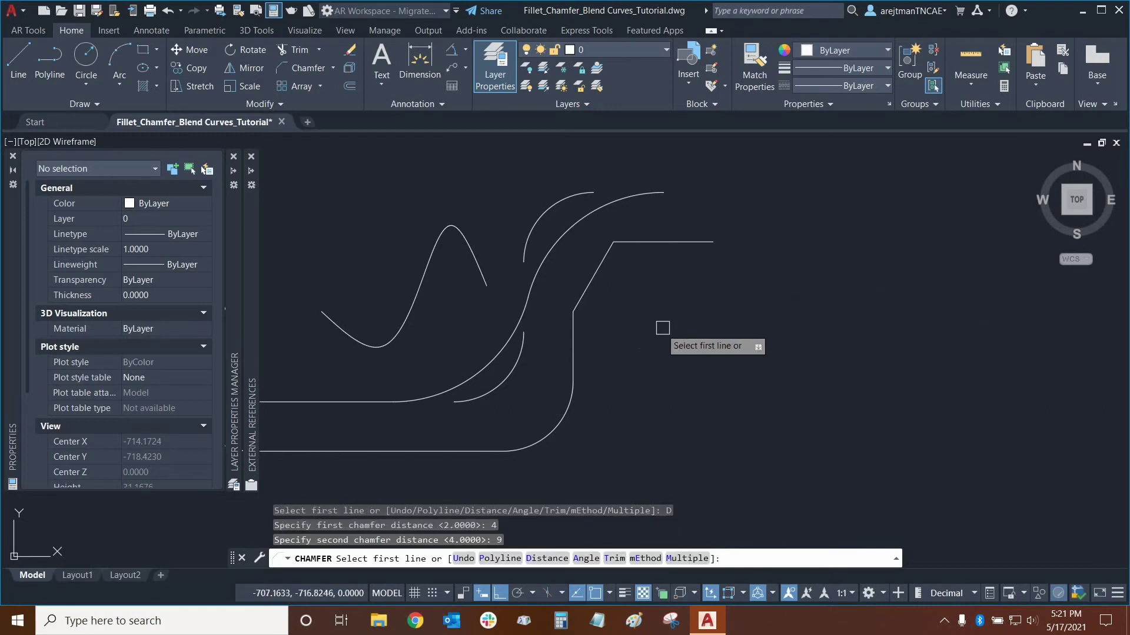
pyautogui.click(573, 356)
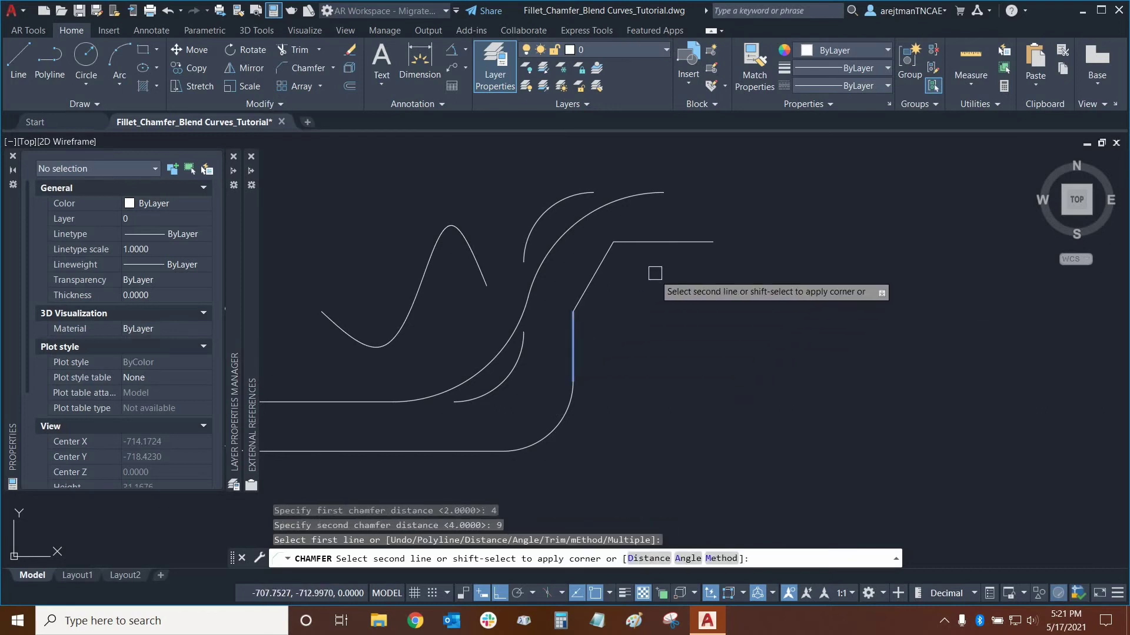
pyautogui.click(681, 242)
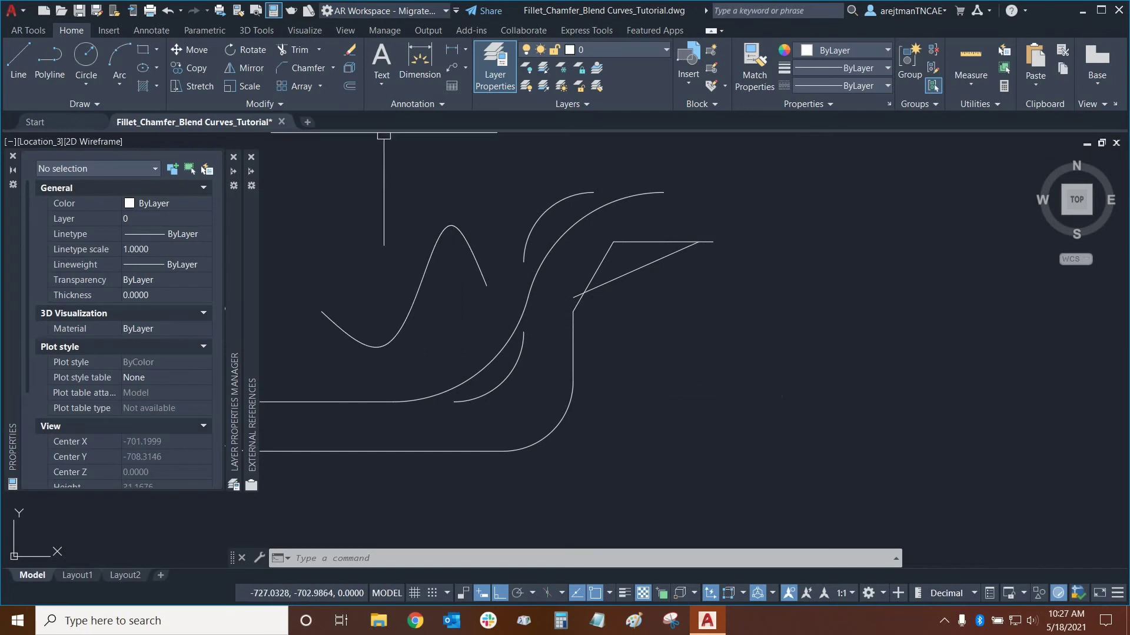
# - Start another chamfer and set its trim method to Distance
pyautogui.click(301, 74)
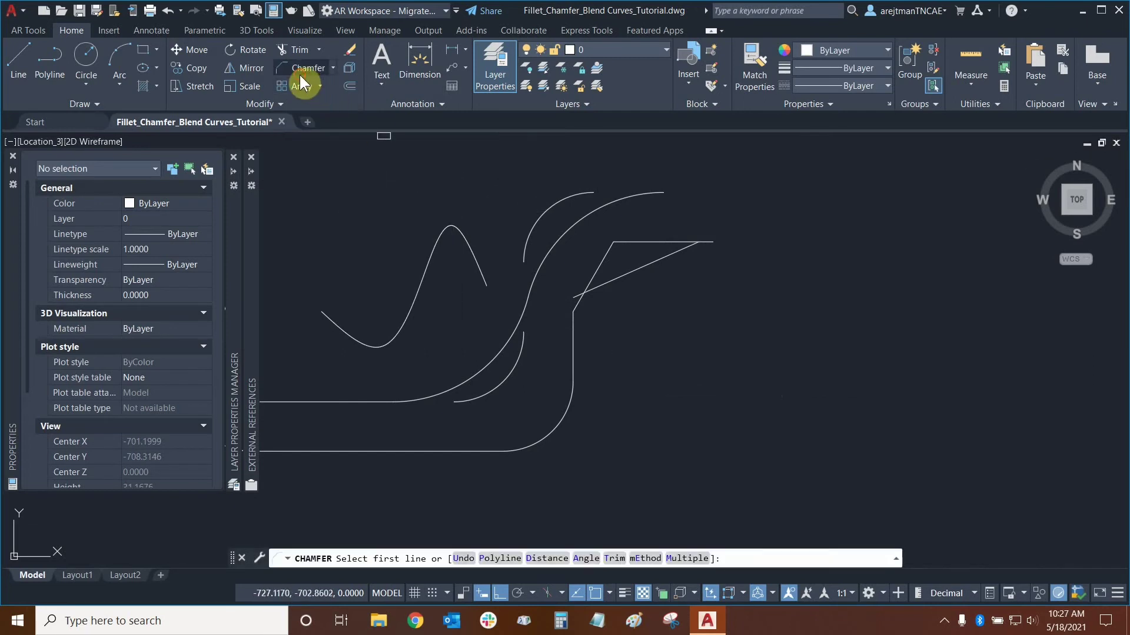
pyautogui.click(645, 558)
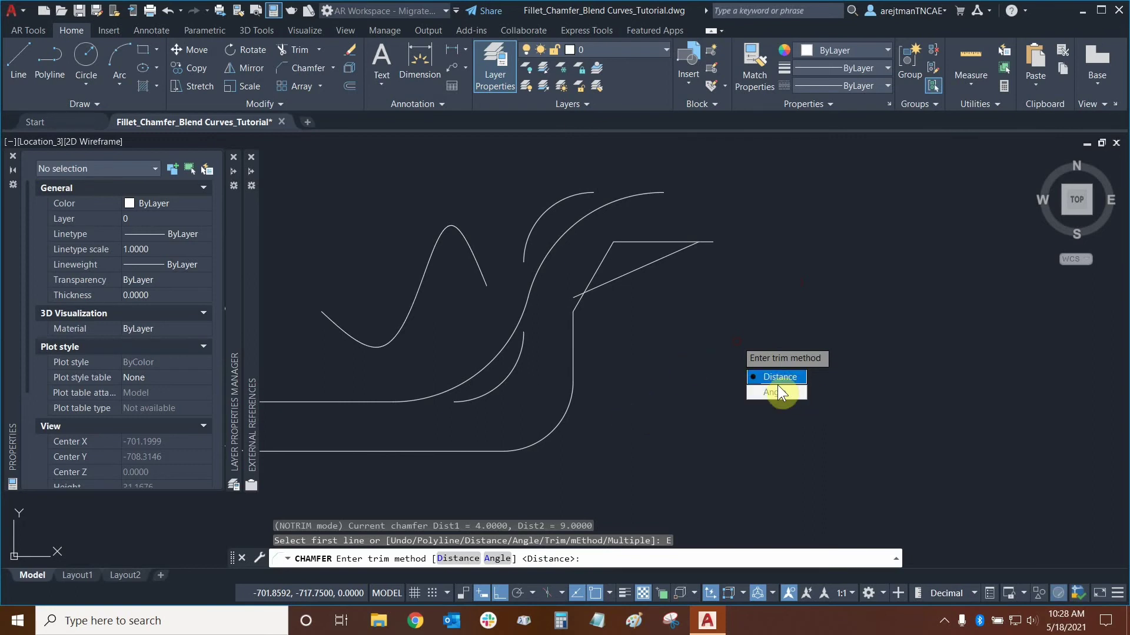
pyautogui.click(785, 380)
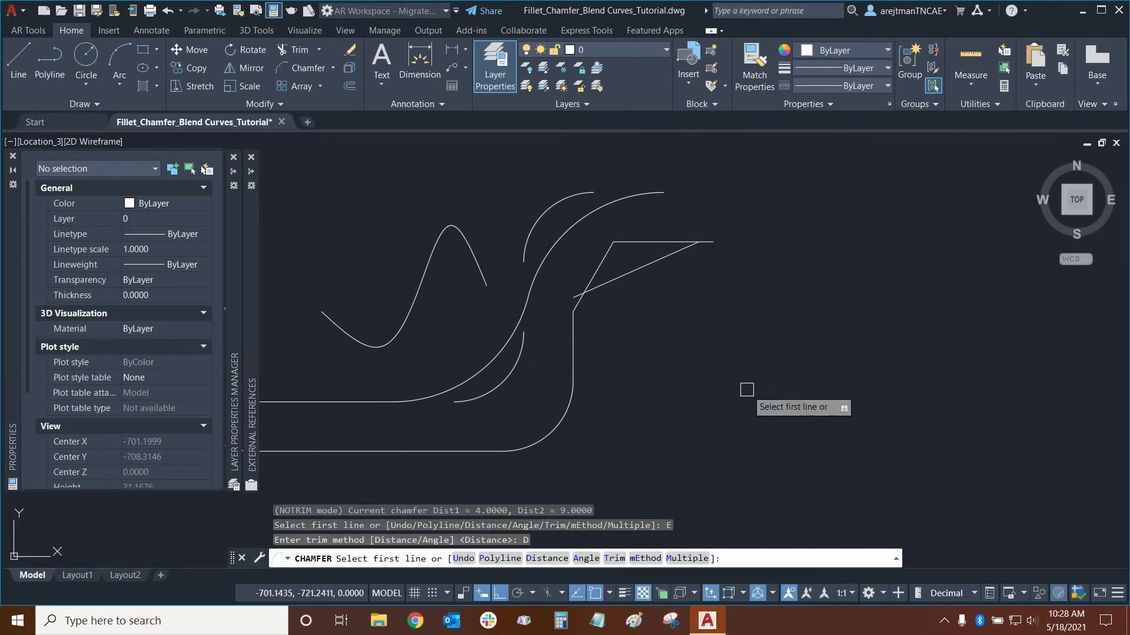